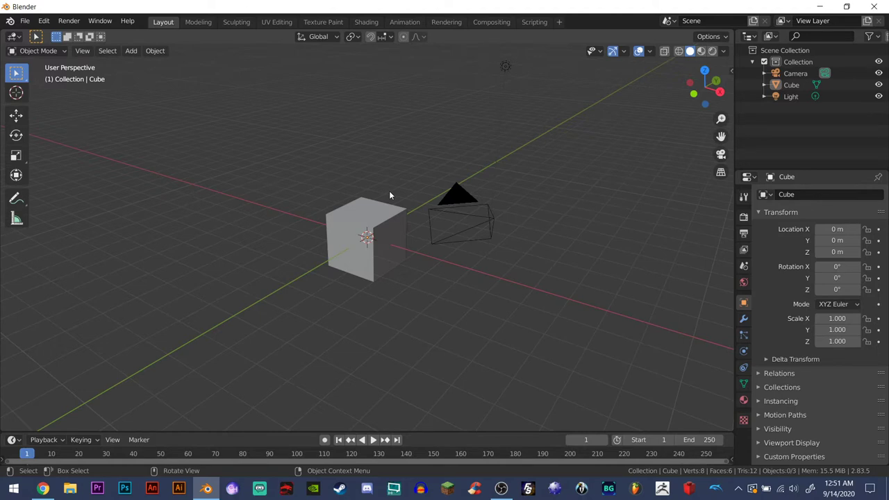
Orbit and zoom the view while selecting, then deselecting, all objects
middle_drag(404, 224, 389, 278)
key(a)
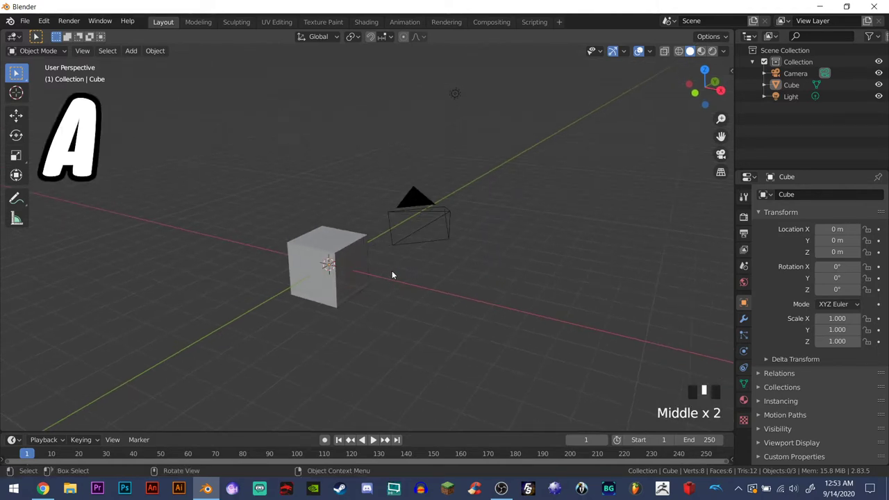
key(a)
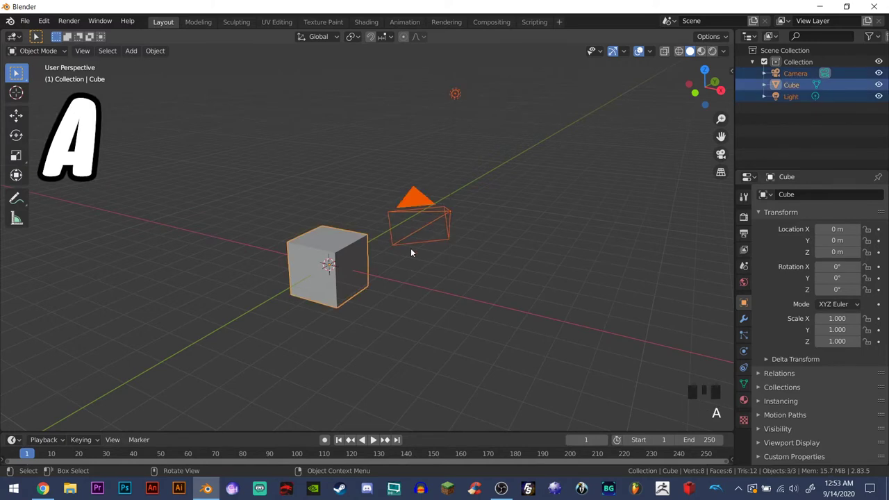
middle_drag(413, 250, 448, 324)
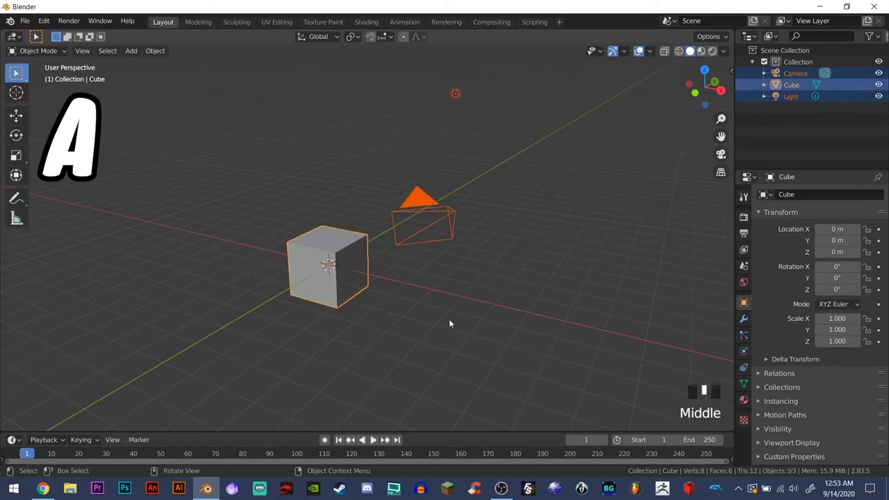
key(a)
scroll(450, 324, down, 1)
scroll(426, 293, up, 2)
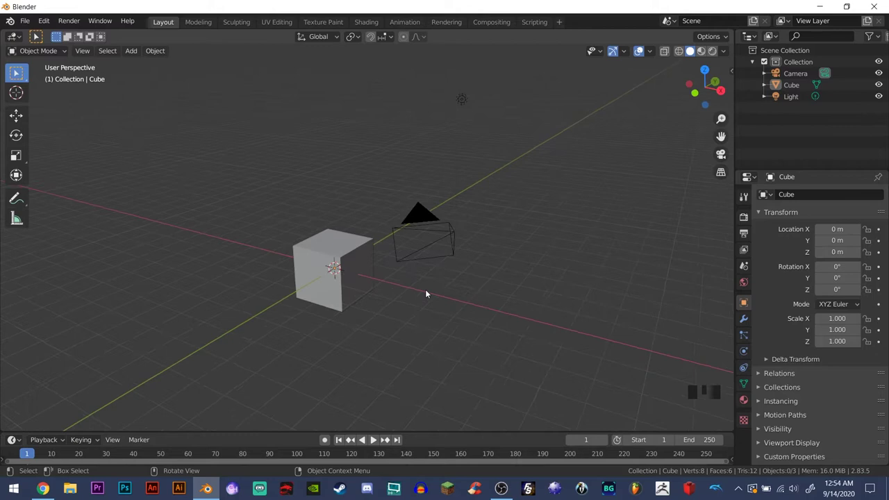
key(Tab)
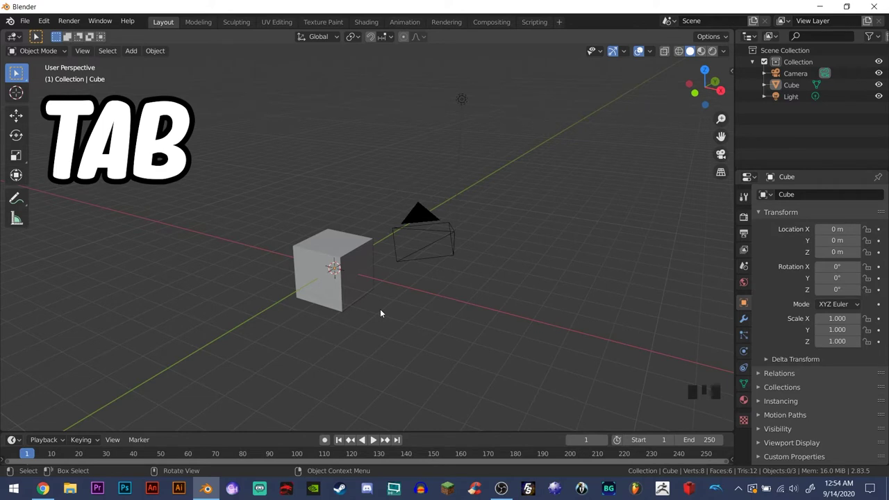
Select the cube, enter Edit Mode and pick a single top vertex
double_click(404, 312)
click(359, 276)
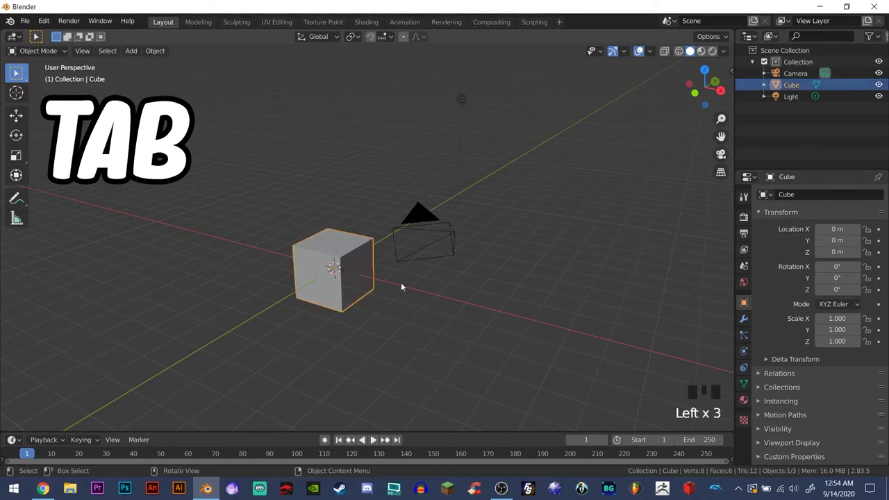
key(Tab)
scroll(383, 287, up, 1)
shift+middle_drag(383, 288, 359, 264)
click(352, 214)
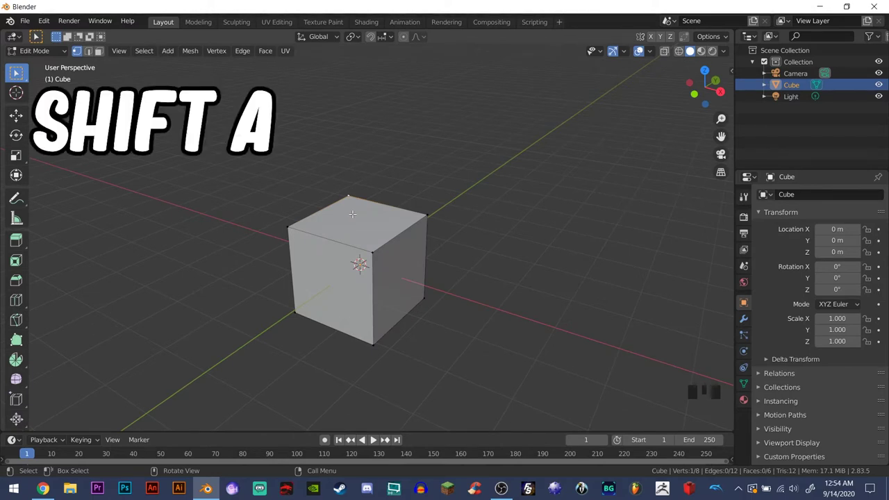
Return to Object Mode and add a plane at the origin
key(Tab)
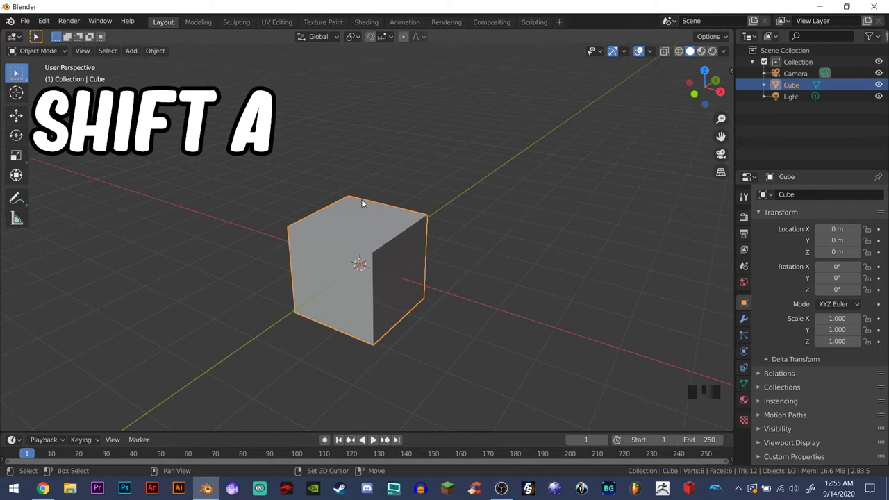
key(shift+a)
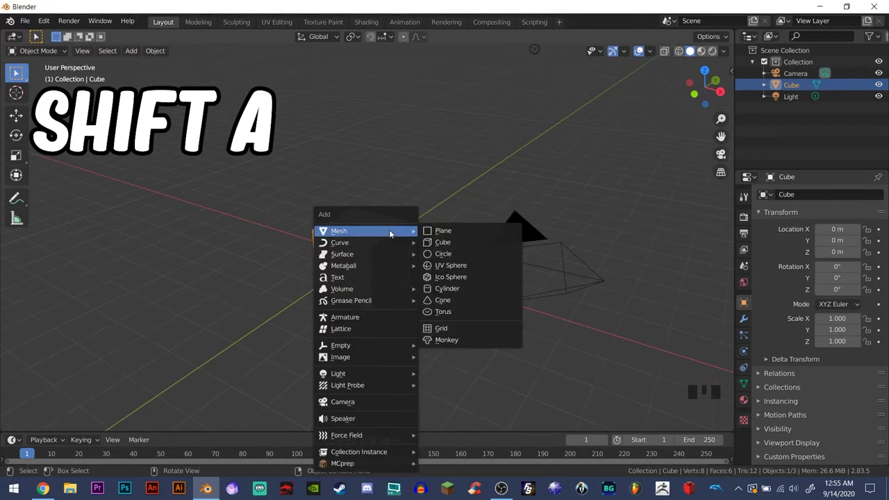
click(448, 234)
Scale the plane up to about 4.3 times its size as a floor
middle_drag(384, 271, 394, 276)
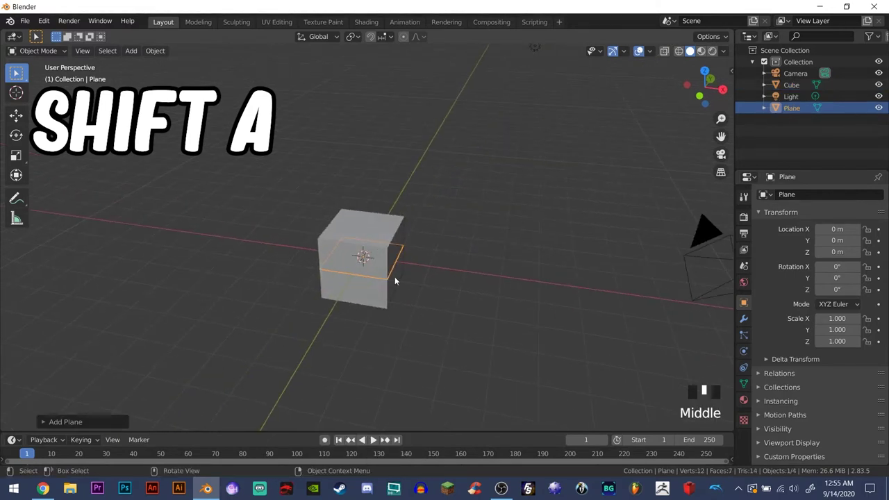
scroll(394, 276, up, 2)
middle_drag(360, 300, 374, 302)
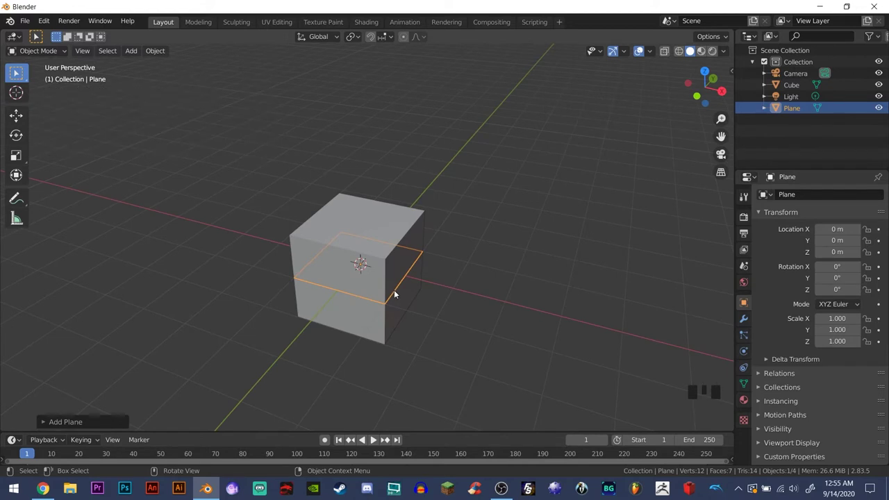
key(s)
scroll(395, 294, down, 1)
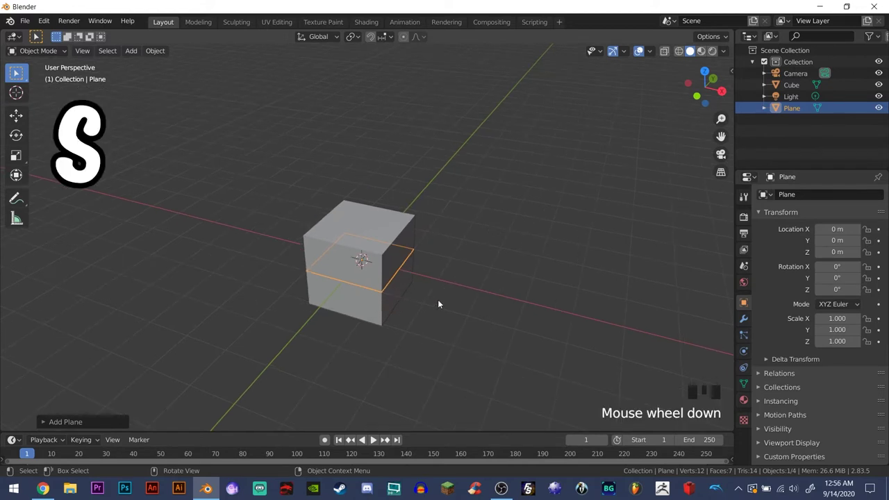
key(s)
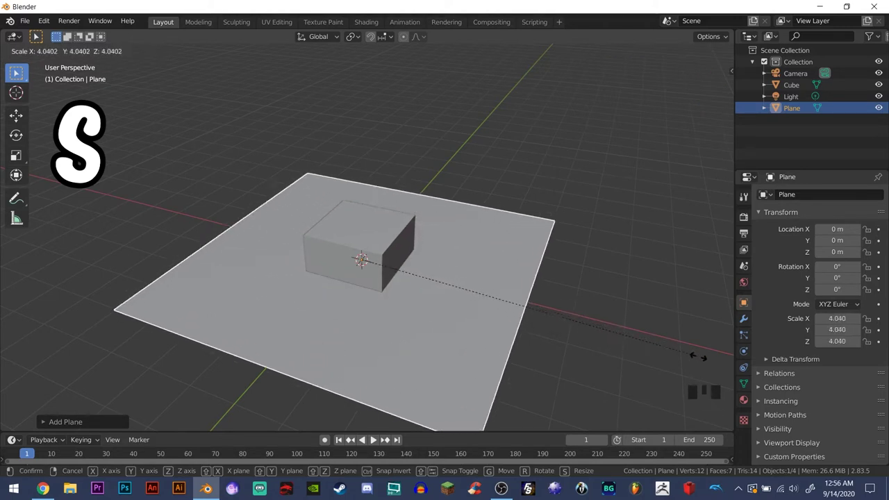
click(717, 369)
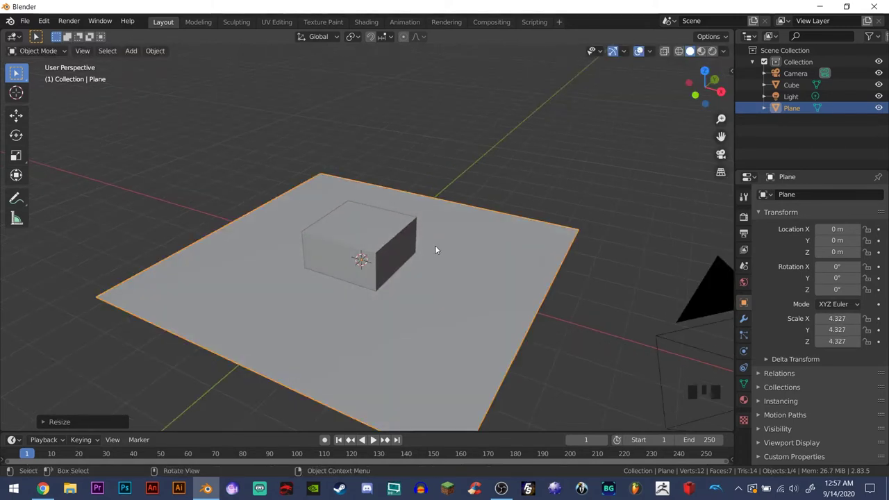
Select the cube, trial-move it along Z, Y and X, then cancel to keep it at the origin
click(401, 248)
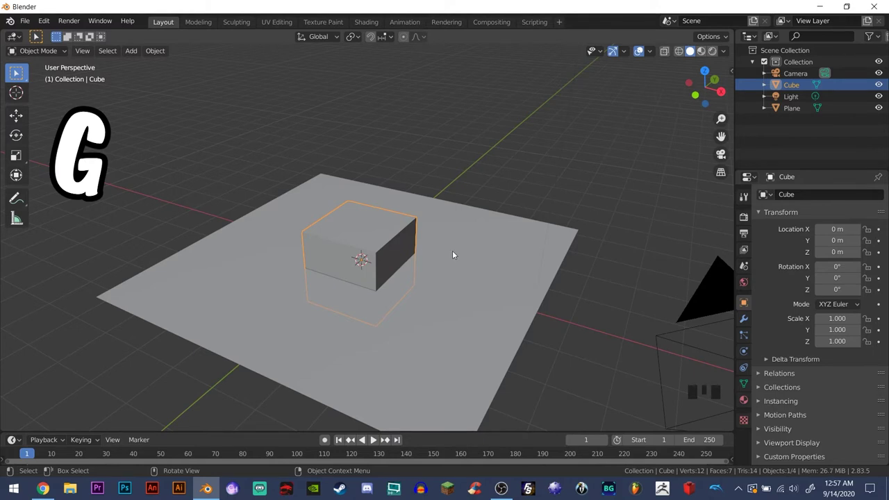
key(g)
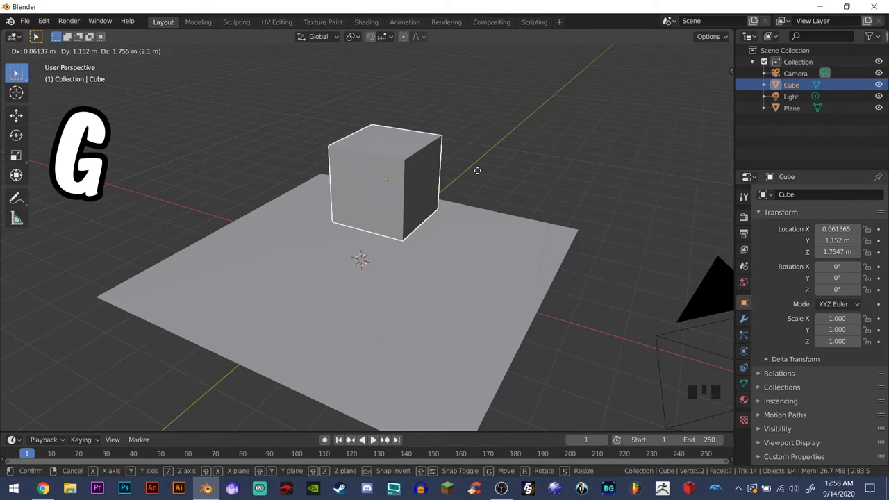
key(z)
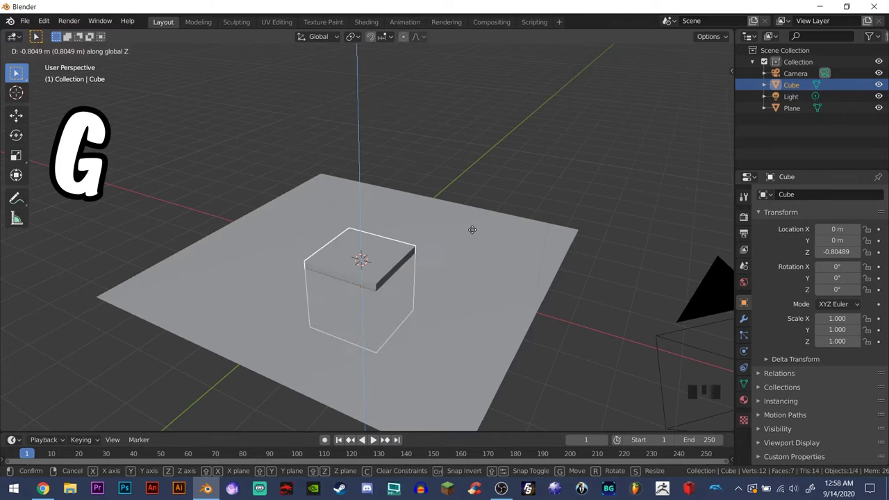
key(y)
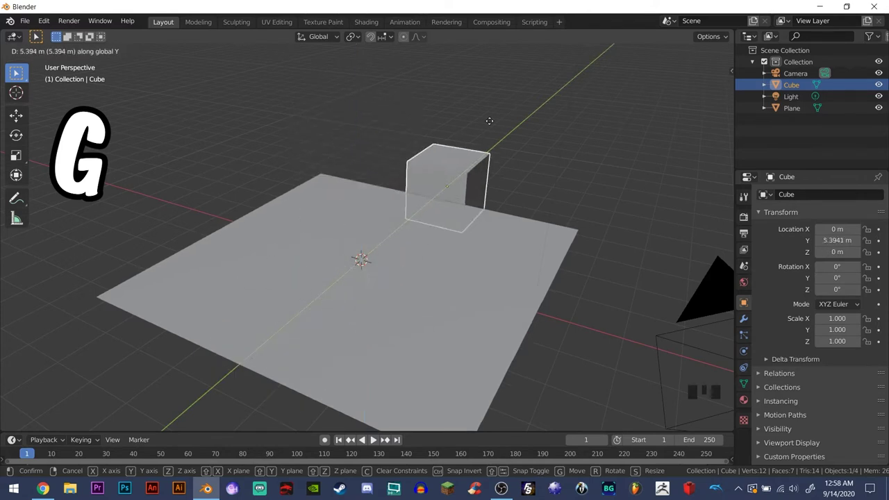
key(x)
right_click(458, 295)
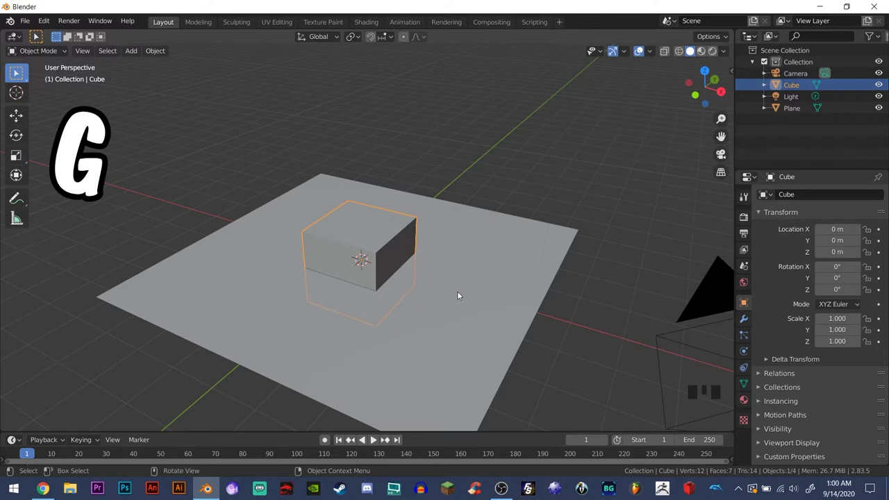
key(g)
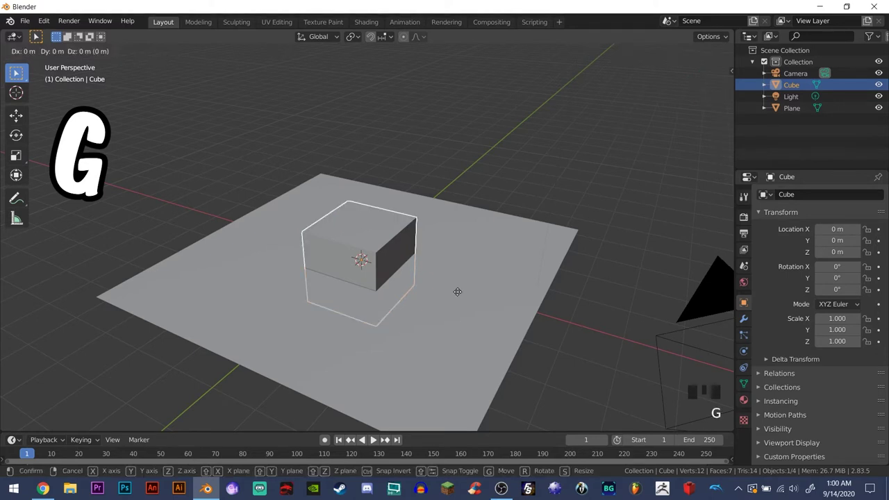
key(shift+z)
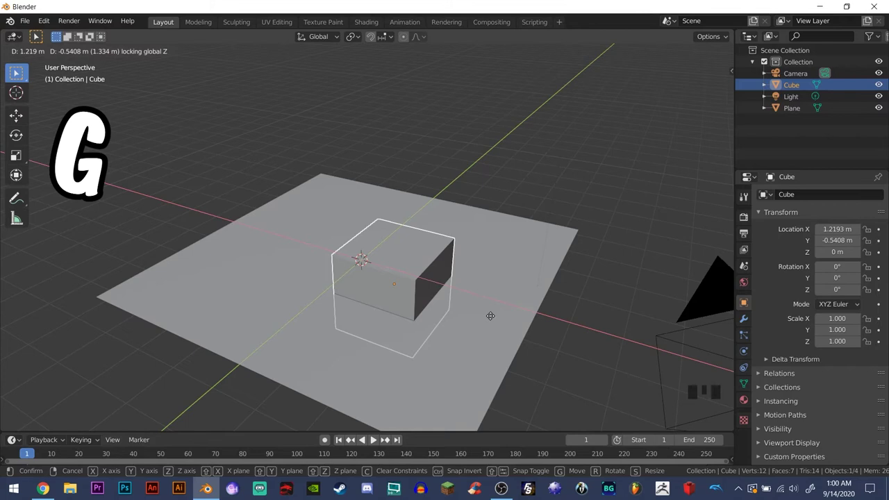
key(shift+x)
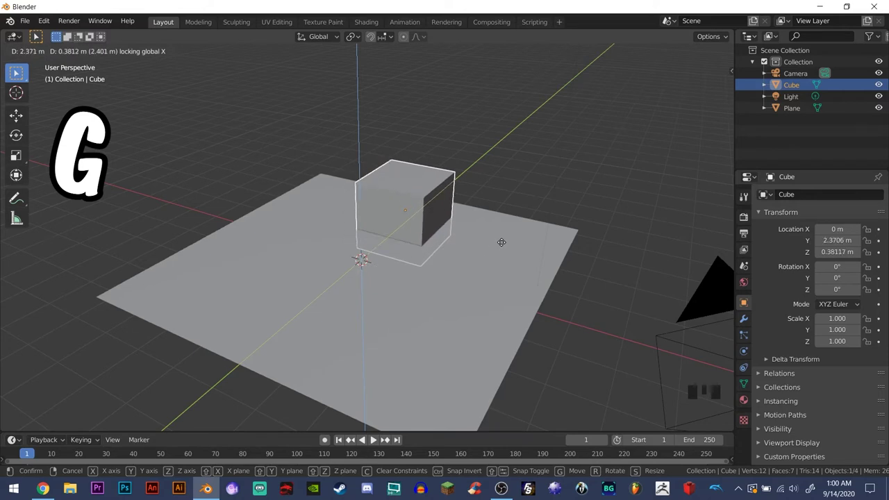
key(shift+y)
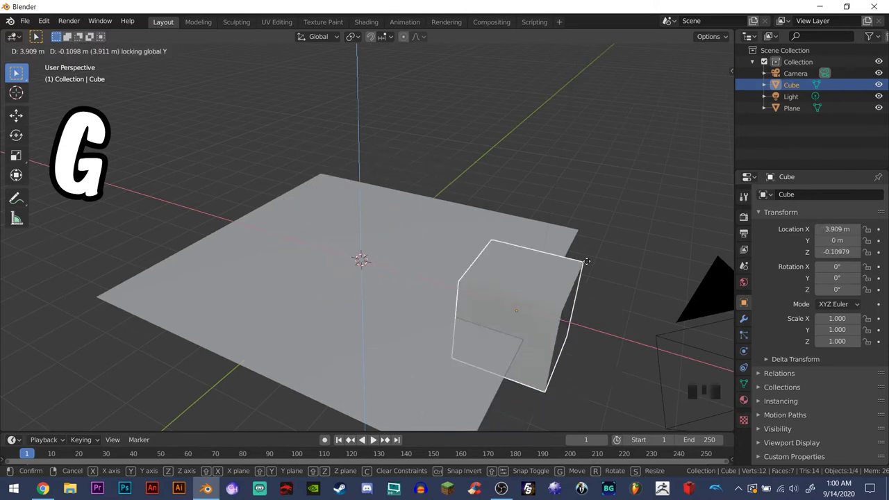
right_click(440, 259)
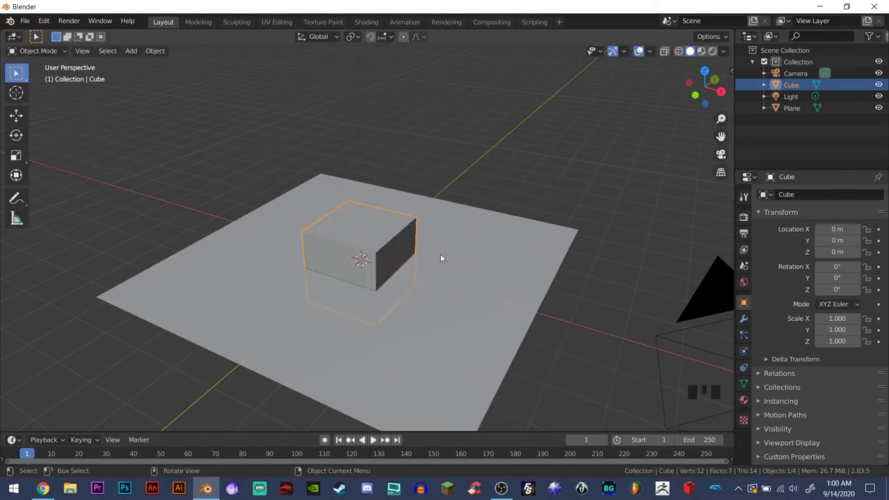
key(r)
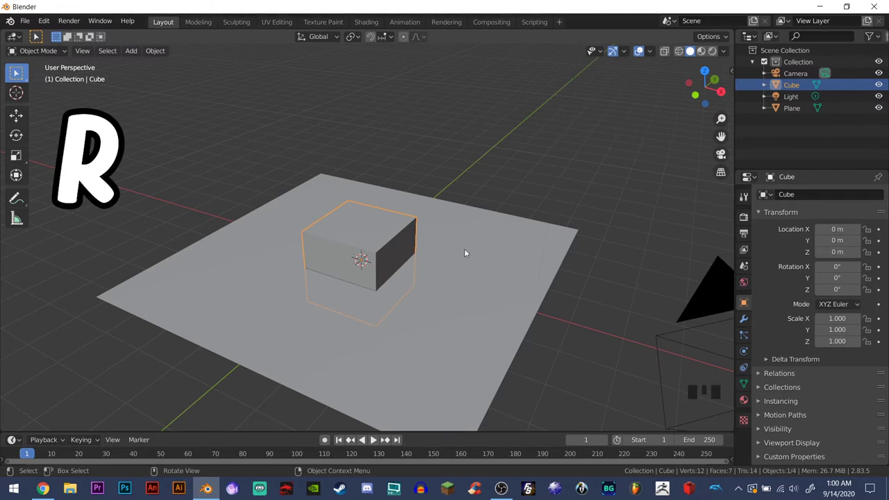
key(r)
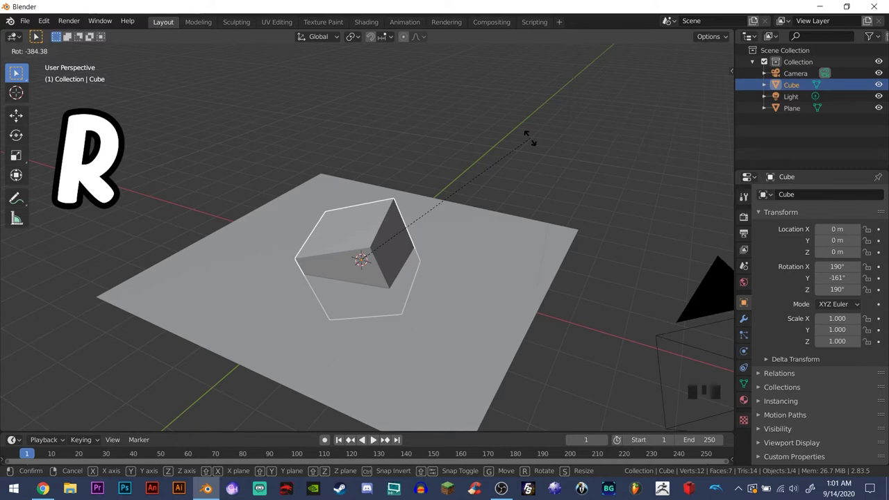
key(x)
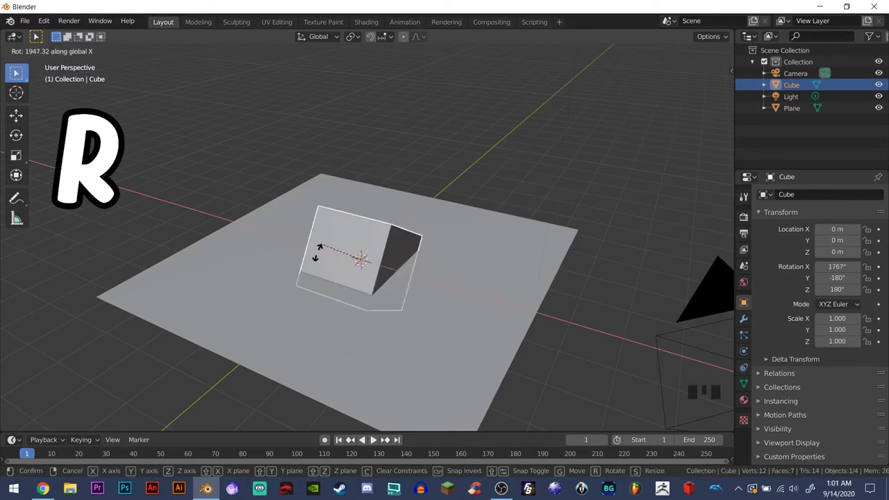
right_click(566, 306)
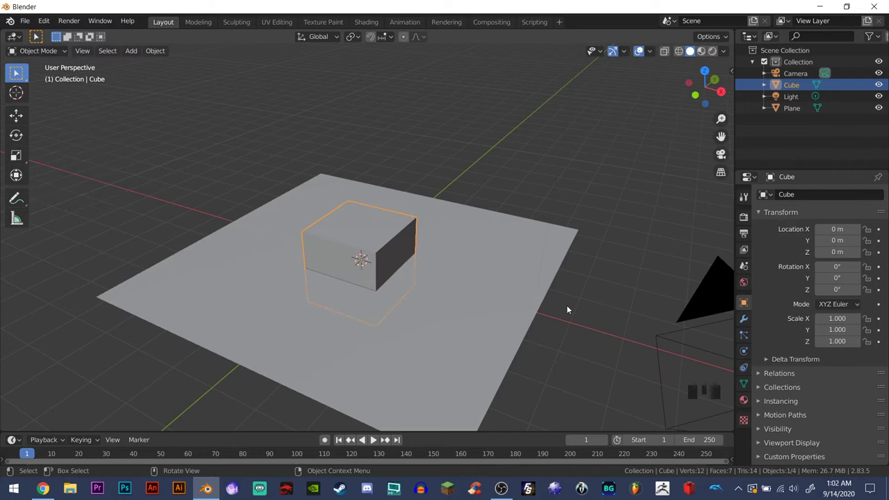
Select the ground plane and delete it, then select the cube
key(x)
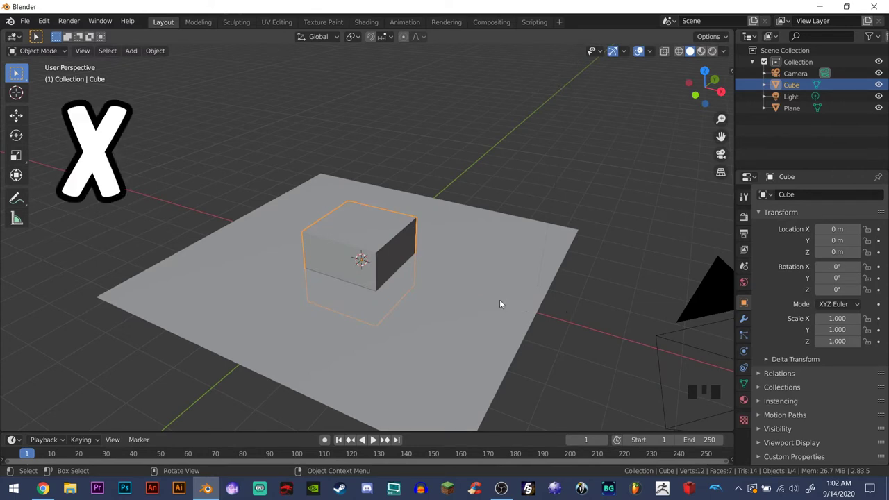
click(499, 301)
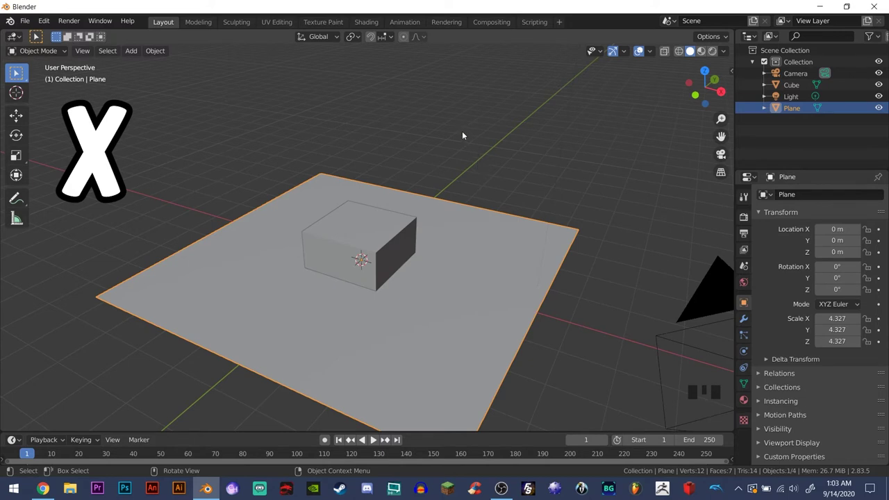
key(x)
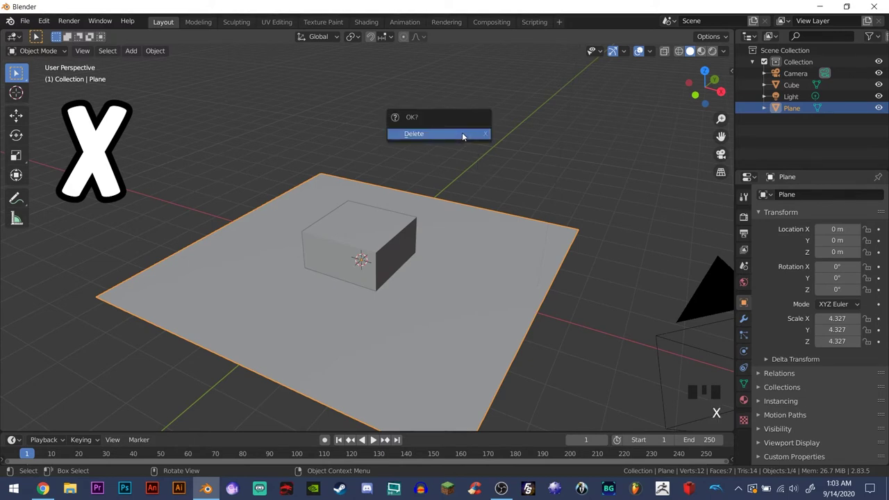
click(462, 134)
scroll(485, 236, down, 2)
click(391, 239)
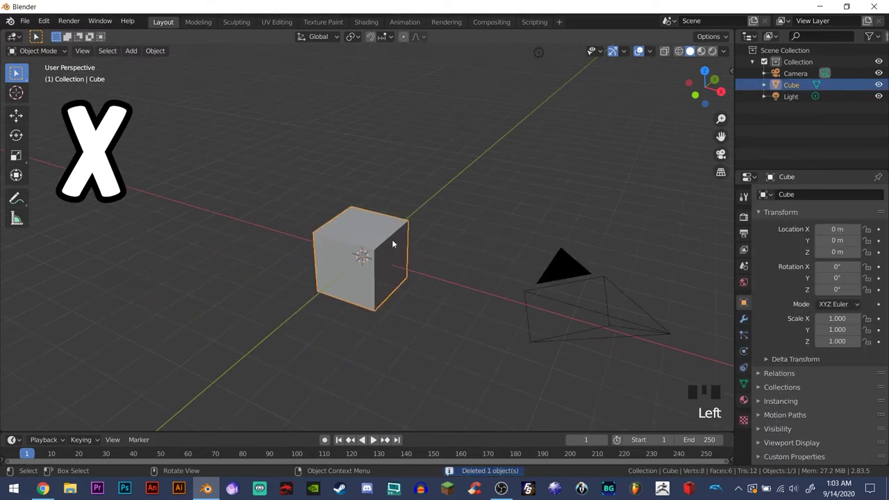
Apply delete to the cube, then bring up the shading choices twice, keeping Solid shading
key(x)
click(392, 238)
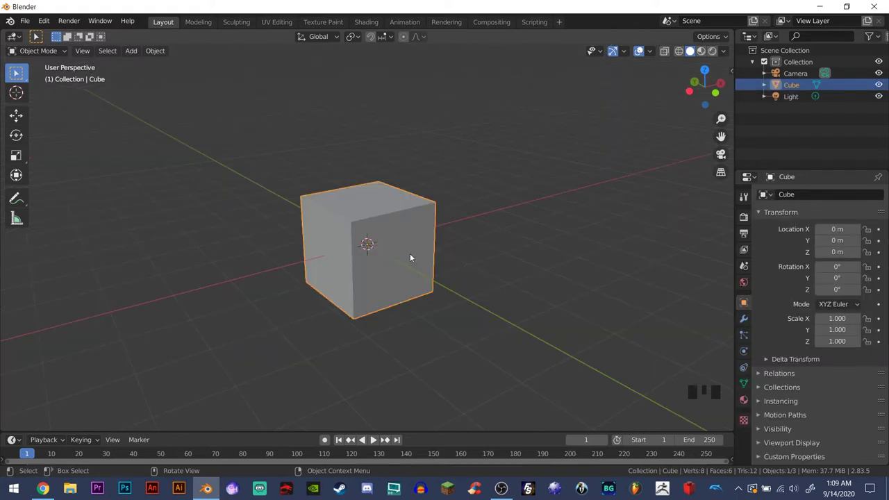
key(z)
key(z)
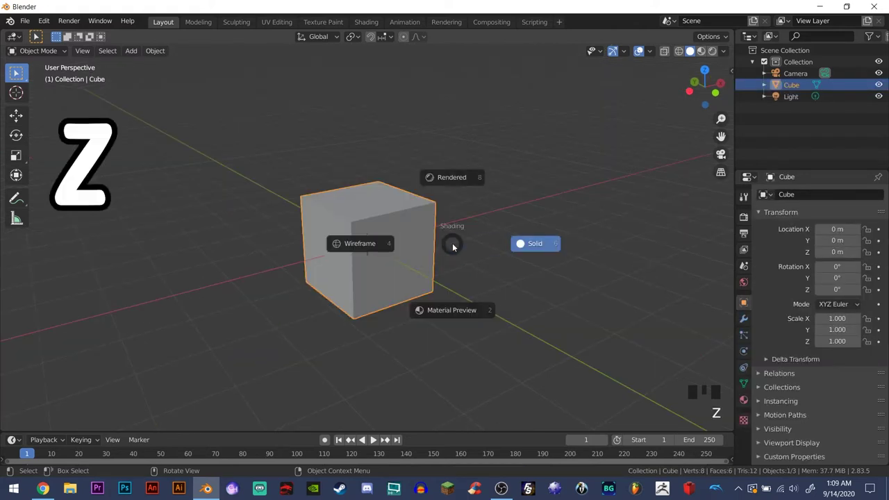
click(561, 248)
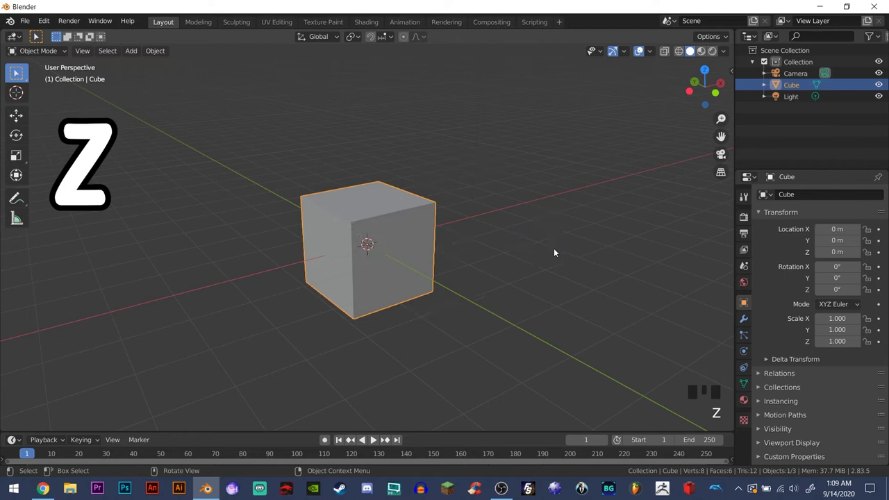
key(z)
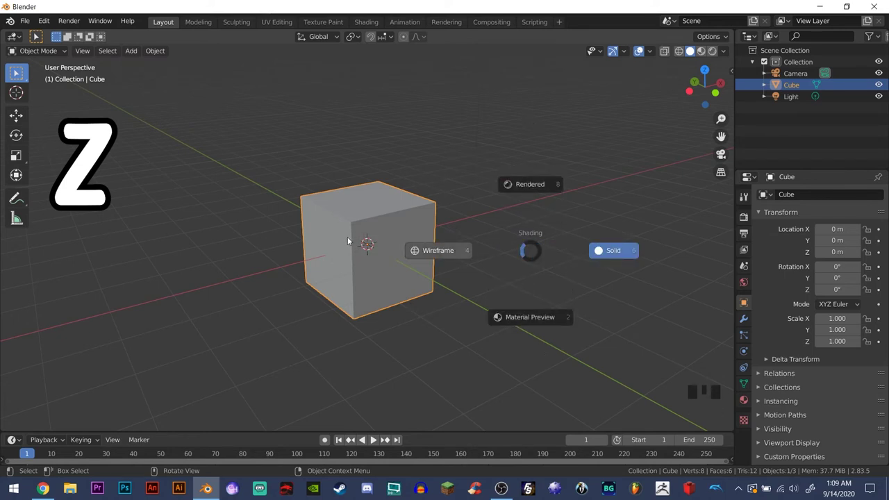
click(615, 253)
key(z)
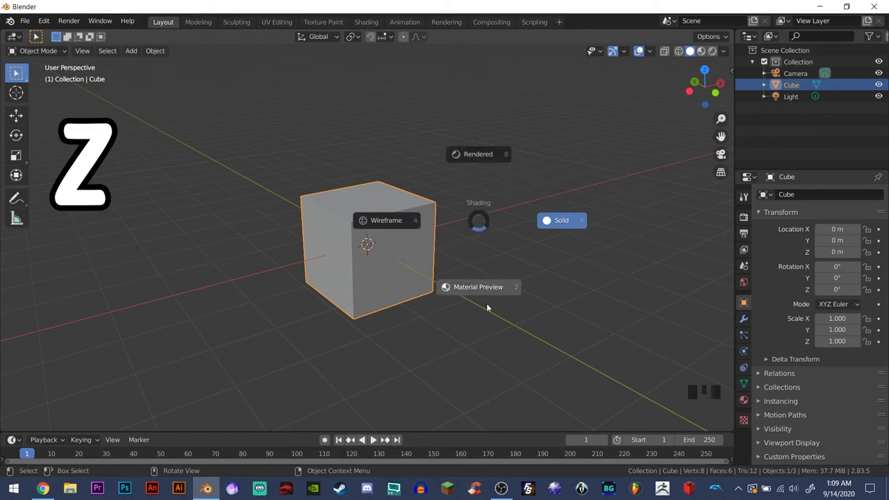
Inspect the cube in Wireframe shading, then switch back to Solid
click(368, 223)
mouse_move(367, 223)
middle_down()
mouse_move(407, 219)
mouse_move(387, 231)
mouse_move(363, 222)
mouse_move(370, 226)
middle_up()
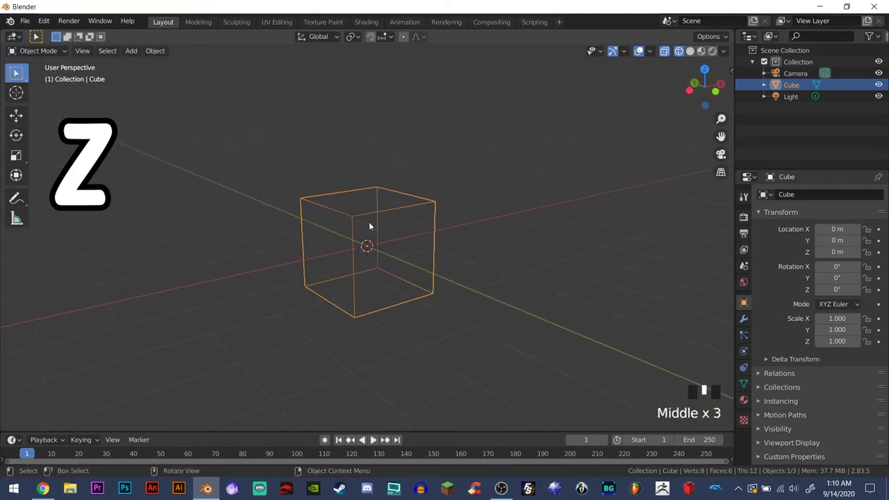
key(z)
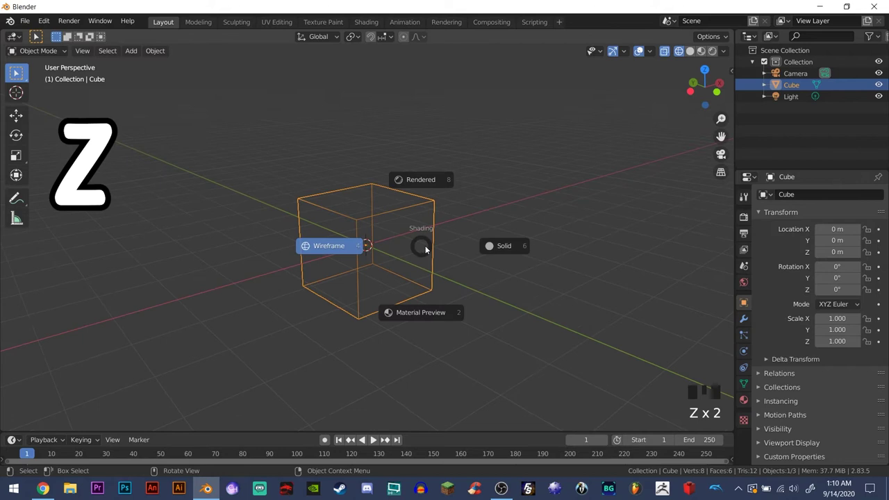
click(527, 246)
middle_drag(436, 251, 430, 252)
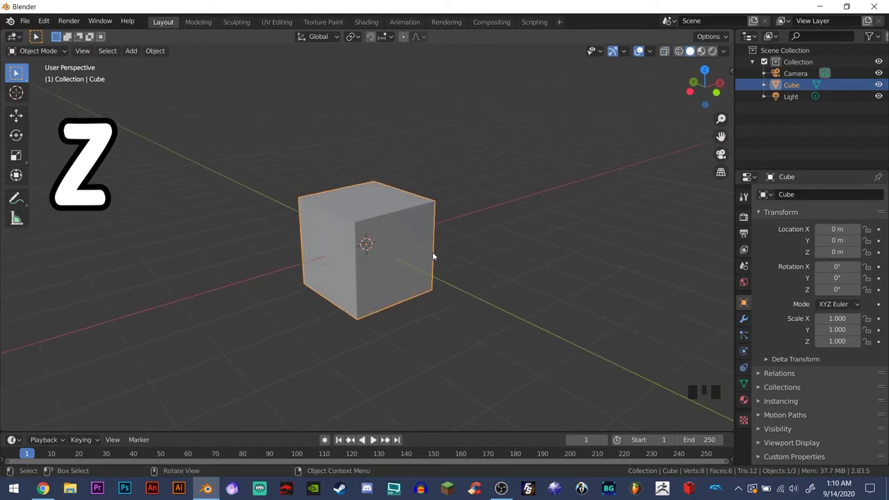
key(z)
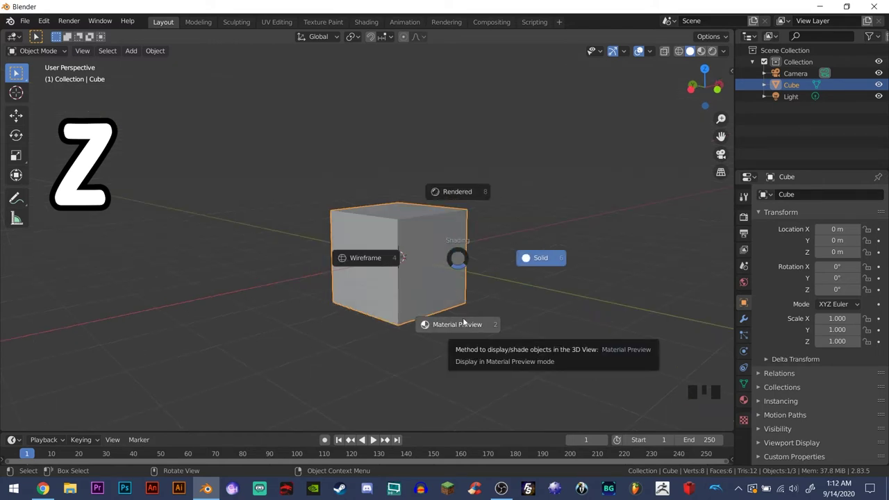
Switch to Material Preview to show the cube's red material and orbit around it
click(463, 320)
mouse_move(430, 293)
middle_down()
mouse_move(453, 296)
mouse_move(439, 264)
mouse_move(386, 273)
mouse_move(404, 307)
mouse_move(428, 272)
middle_up()
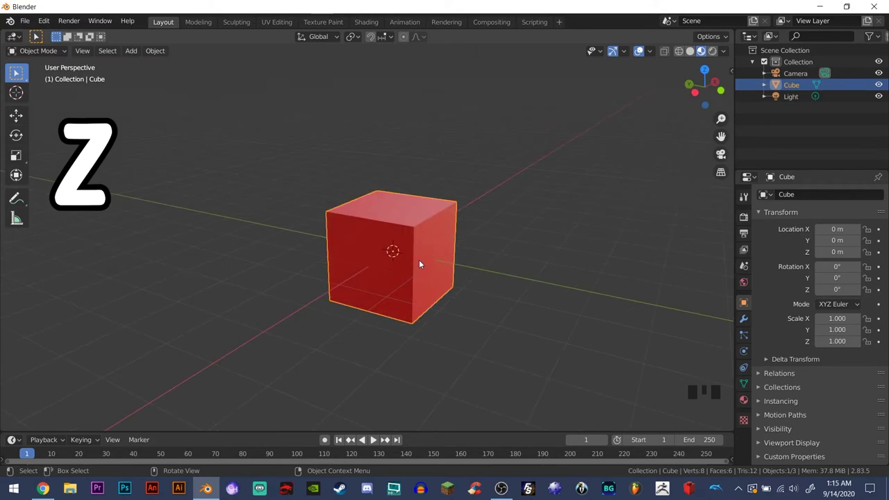
key(z)
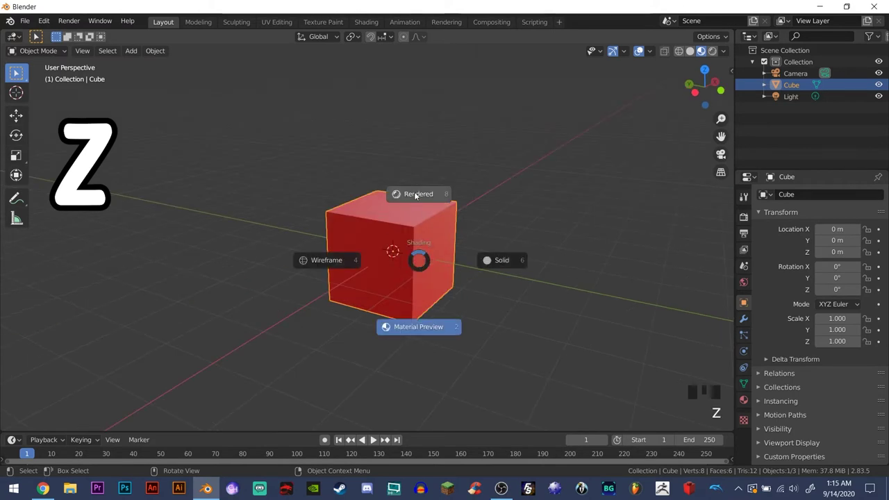
mouse_move(419, 259)
middle_down()
mouse_move(511, 248)
mouse_move(383, 254)
mouse_move(457, 248)
middle_up()
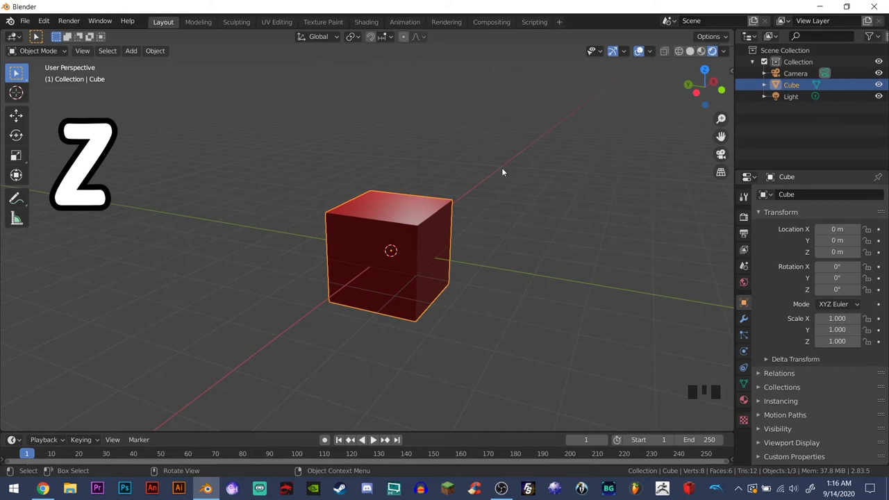
Reapply Material Preview, then switch the viewport to Rendered shading
key(z)
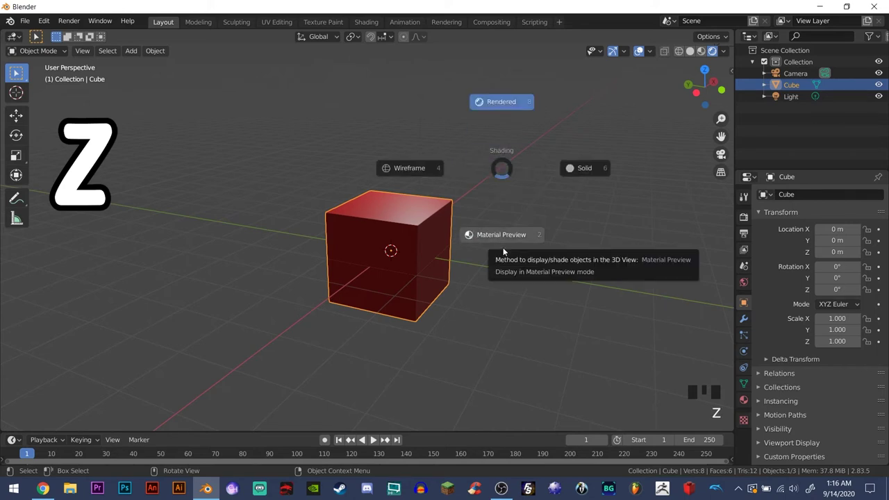
click(502, 247)
key(z)
click(469, 173)
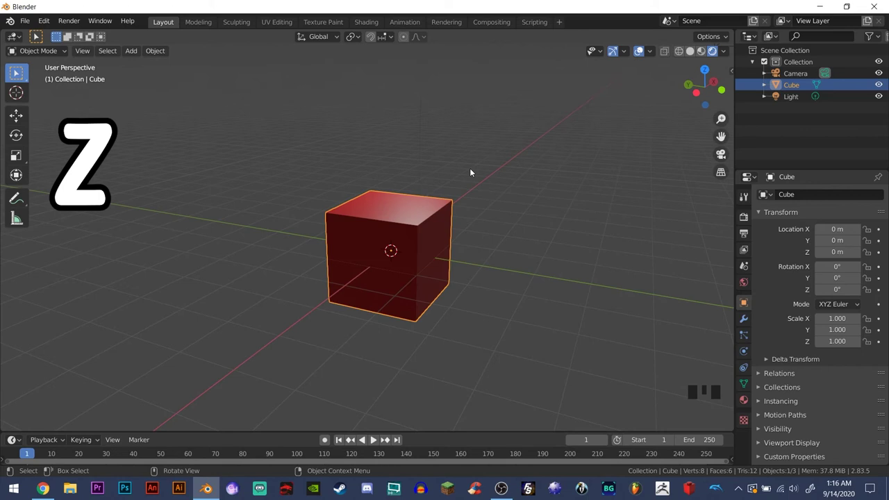
Change the render engine to Cycles in Render Properties, then inspect the cube
click(742, 216)
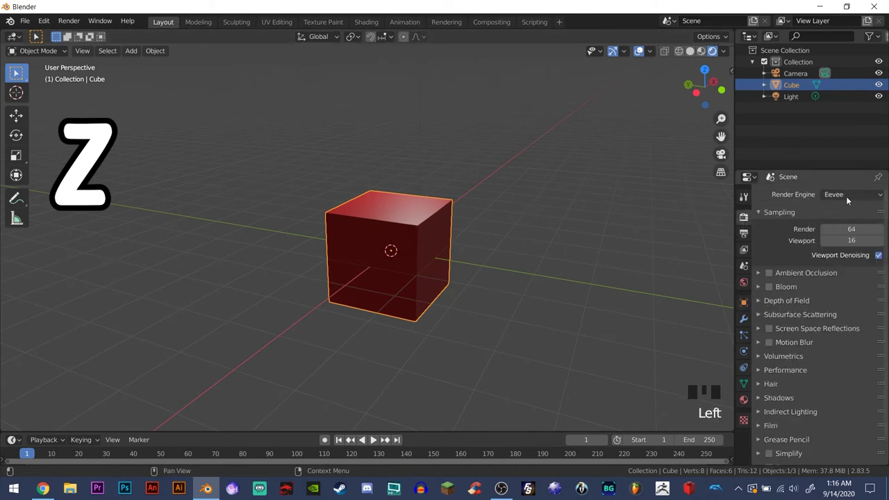
click(846, 195)
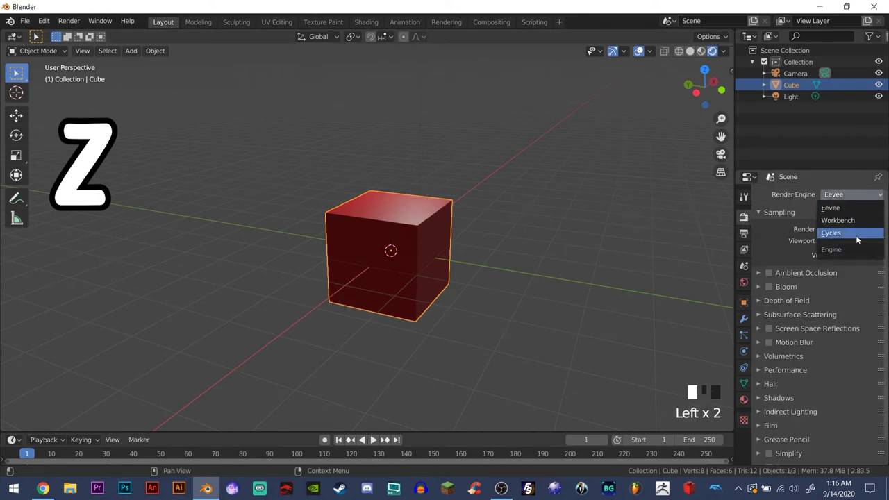
click(855, 235)
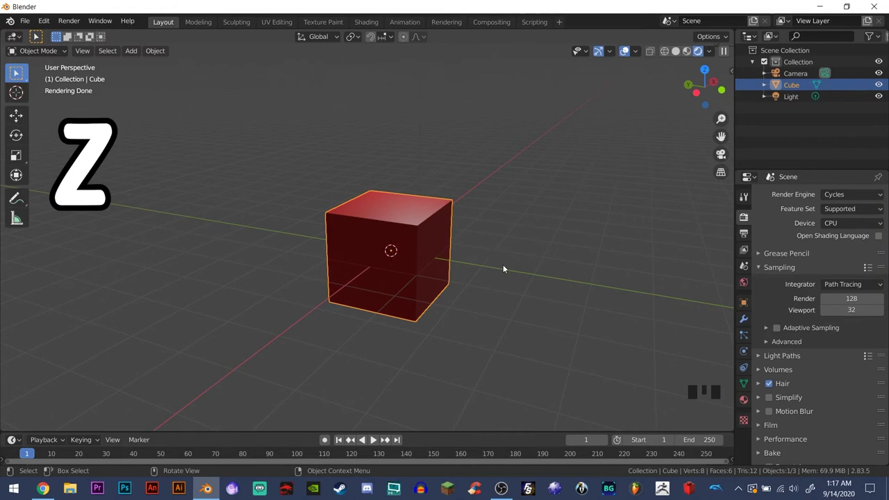
middle_drag(502, 265, 484, 265)
scroll(471, 260, up, 5)
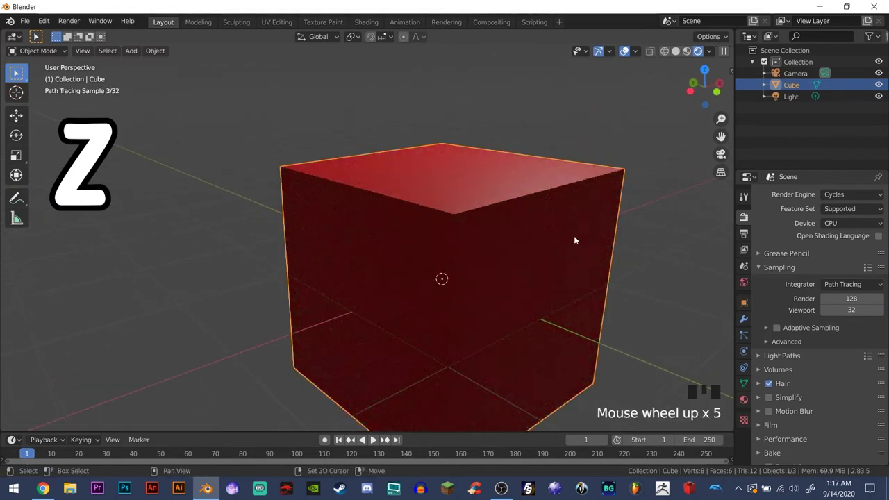
shift+middle_drag(574, 235, 535, 237)
scroll(535, 238, down, 3)
middle_drag(524, 268, 524, 277)
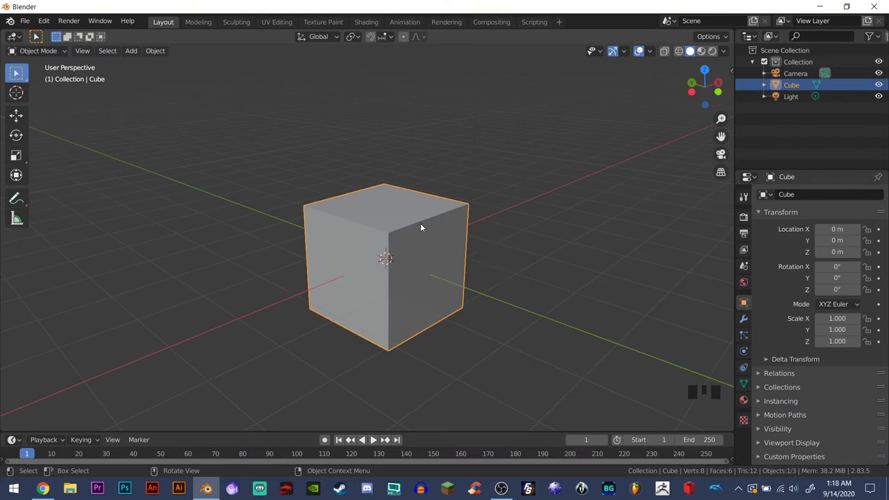
Enter Edit Mode and cycle vertex, edge and face select modes, ending in Face select
key(Tab)
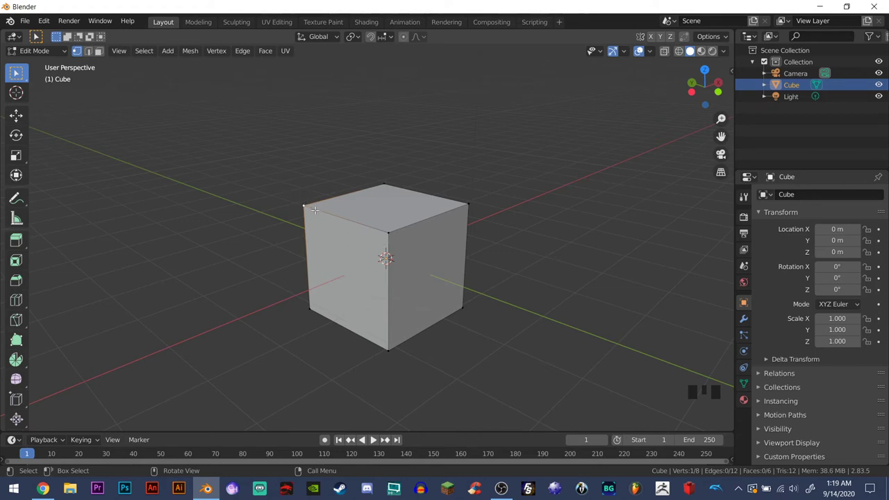
key(2)
key(3)
key(1)
key(2)
key(3)
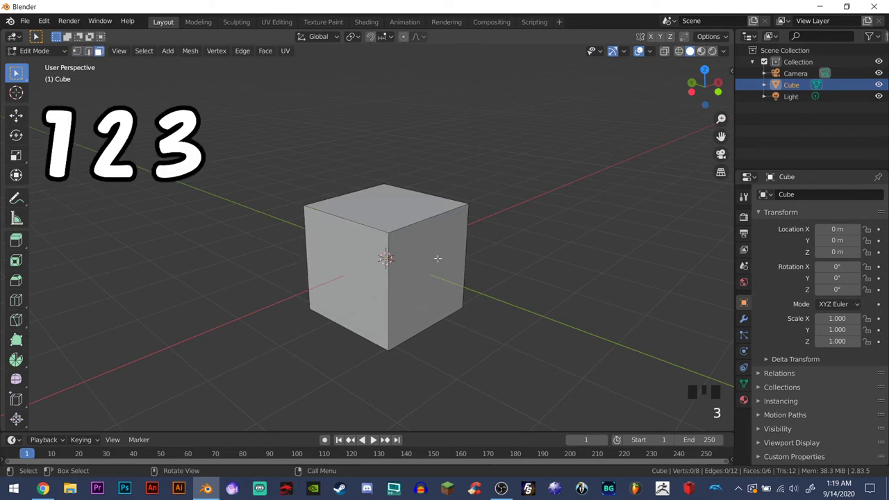
click(76, 52)
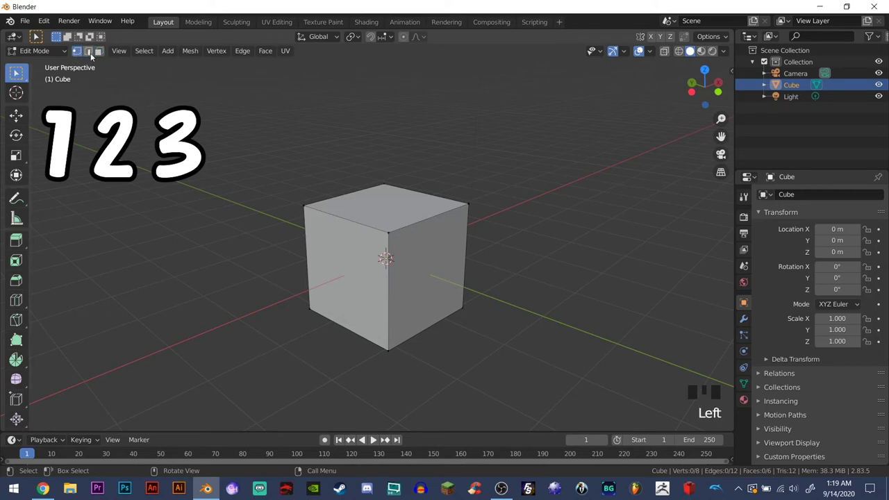
click(79, 54)
click(88, 54)
click(99, 52)
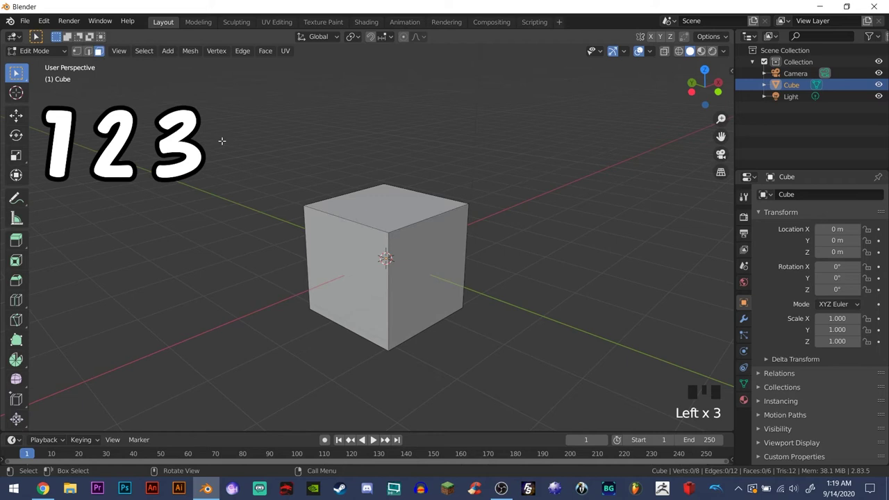
Inset the cube's right face with Ctrl-adjusted depth
click(439, 257)
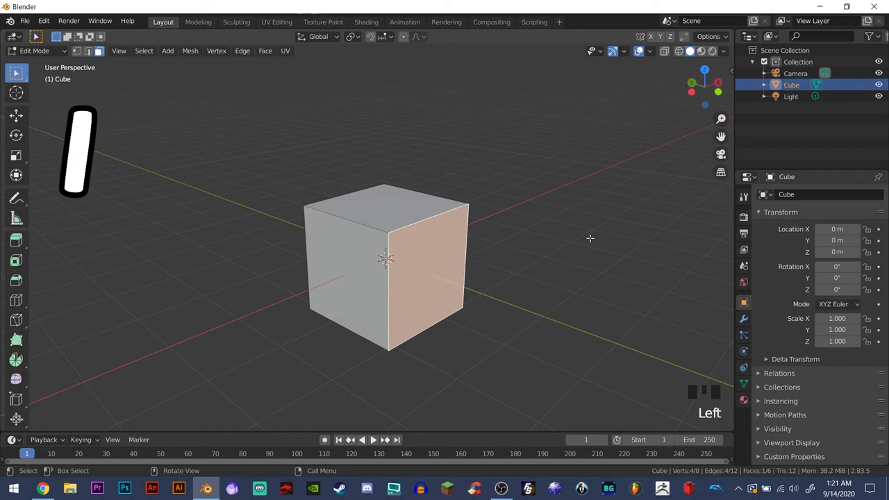
key(i)
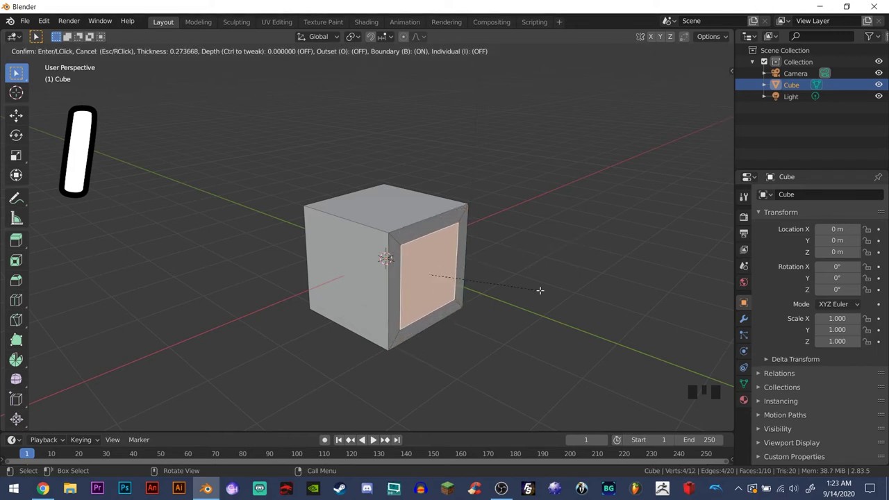
key(ctrl)
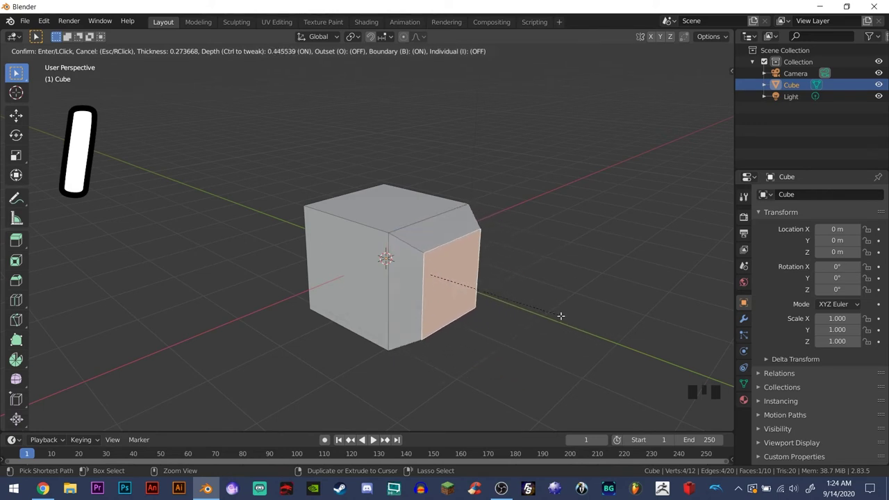
click(585, 310)
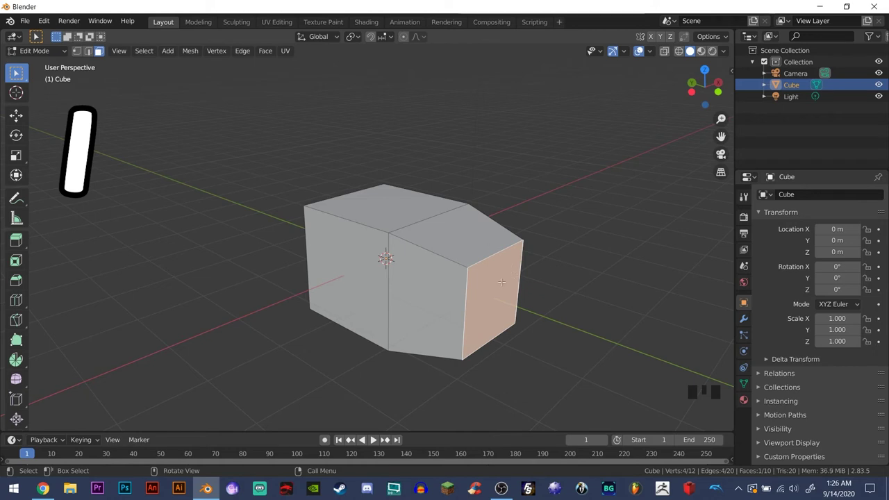
Inset the top slanted face with large depth into a tall leaning block
click(488, 230)
middle_drag(572, 234, 611, 235)
key(i)
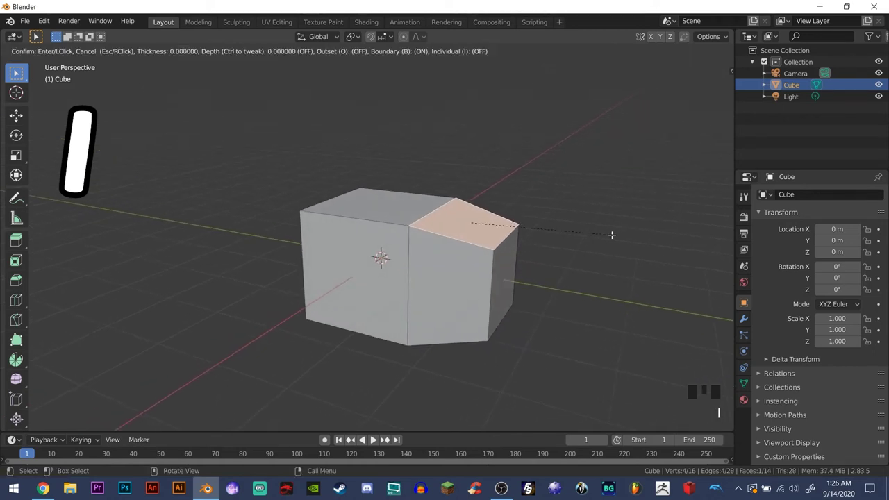
key(ctrl)
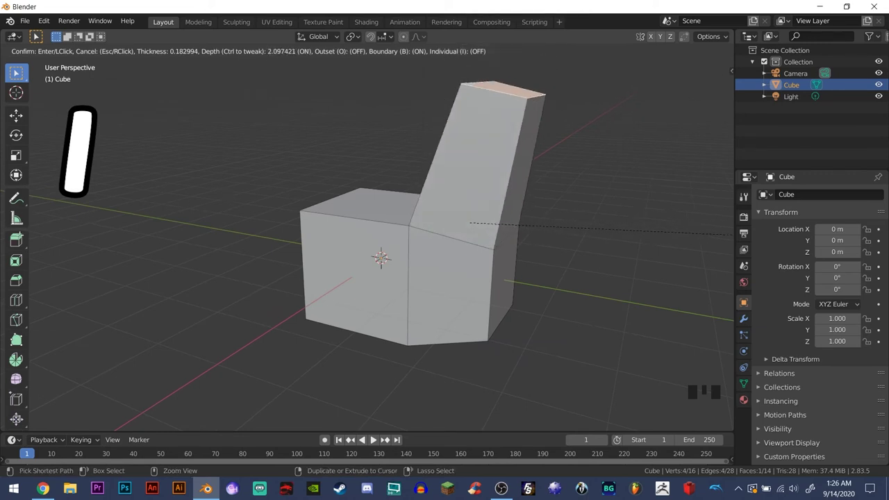
key(Escape)
middle_drag(527, 270, 493, 273)
click(492, 273)
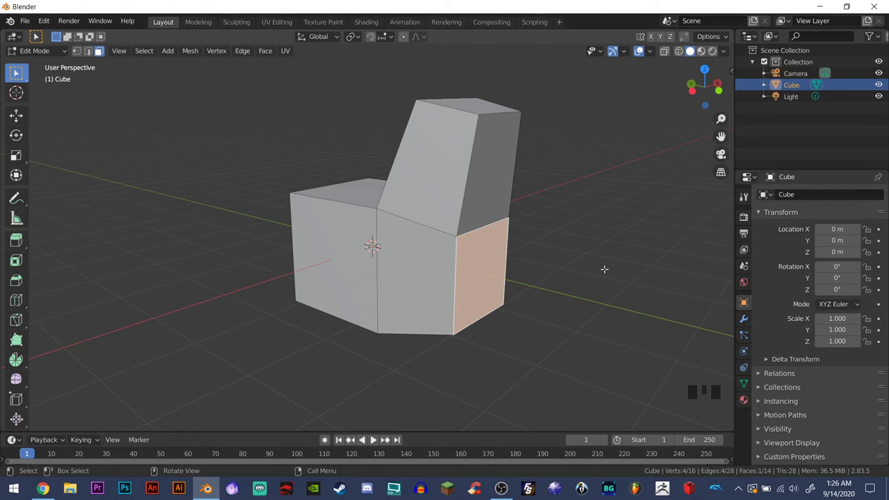
Extrude the lower right face out into a long block
key(e)
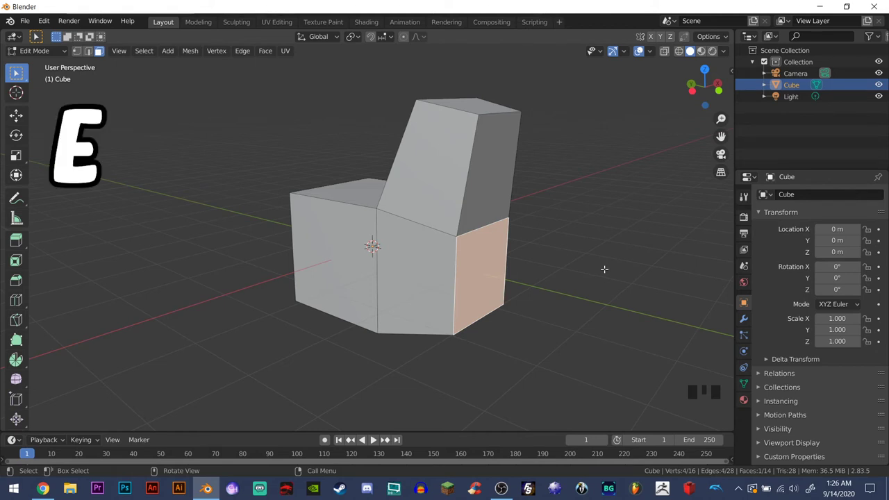
key(e)
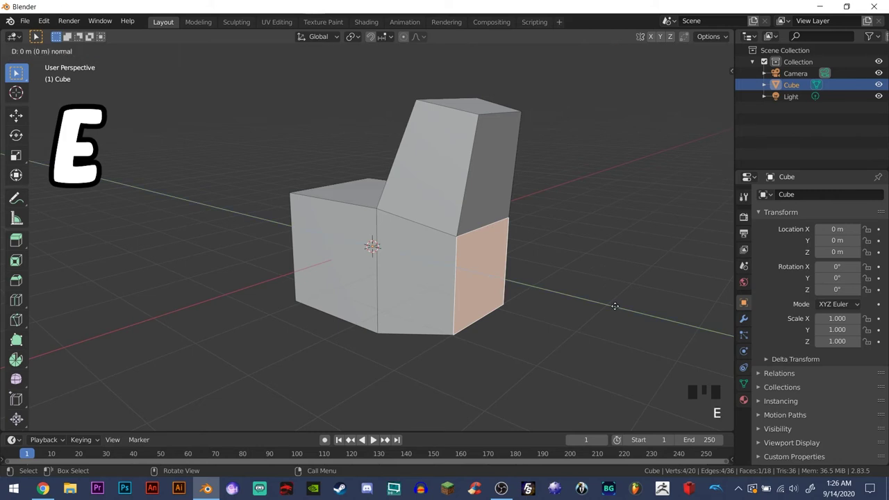
click(32, 338)
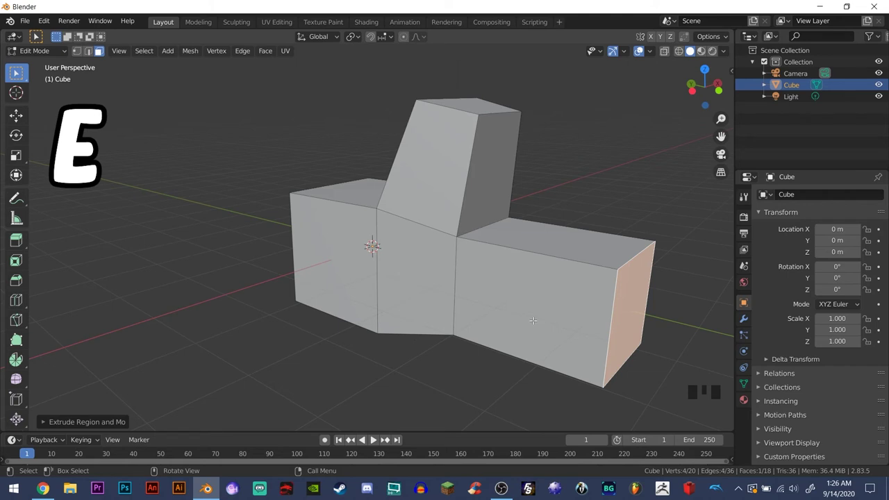
In vertex mode, extrude a corner vertex of the new block into a stray edge
key(1)
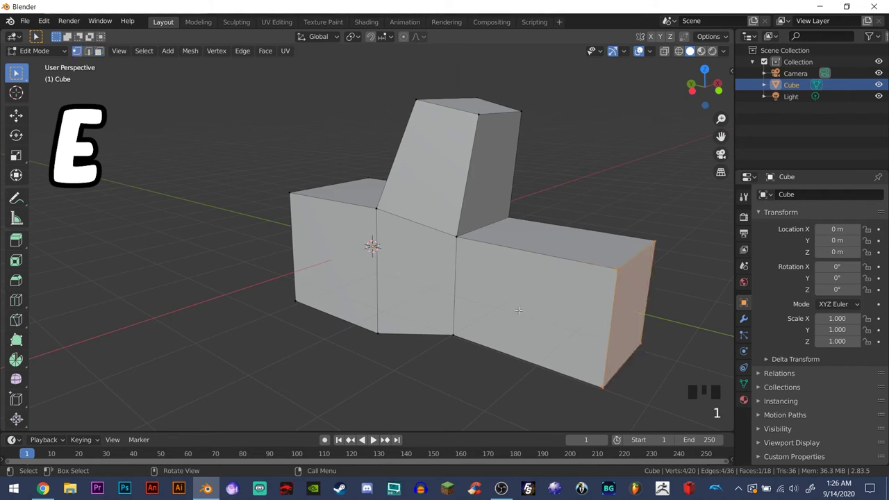
click(654, 243)
shift+middle_drag(715, 246, 638, 230)
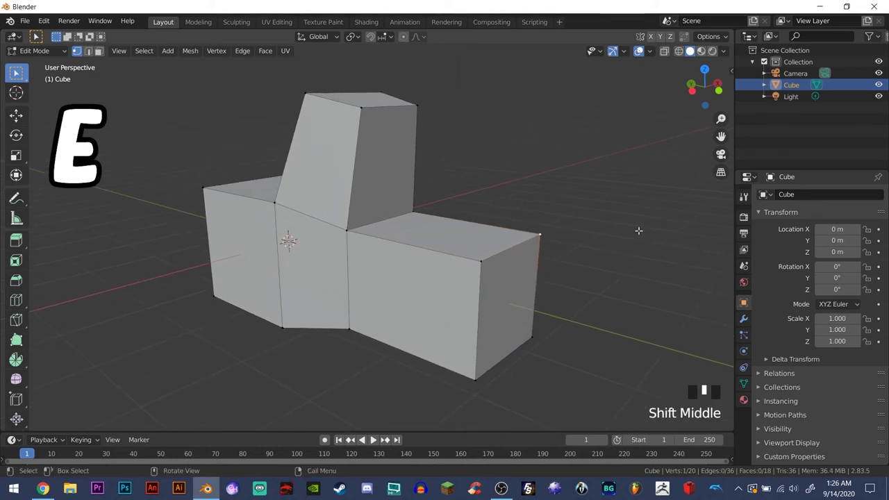
key(e)
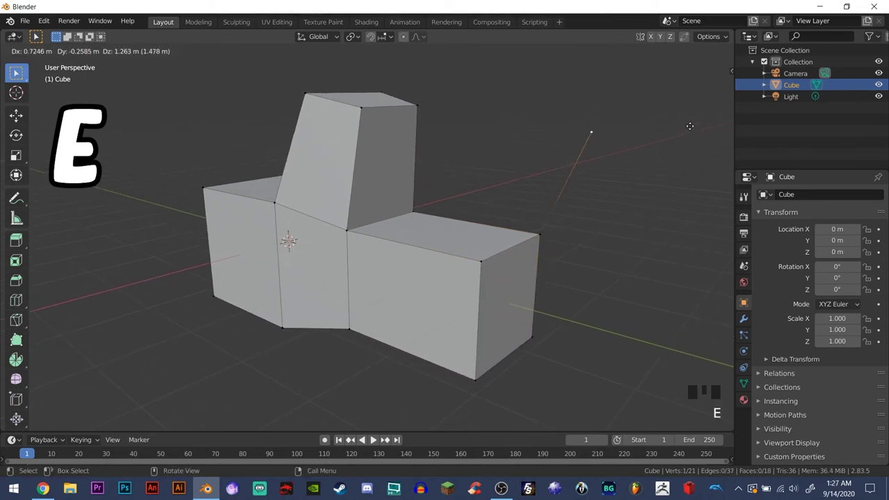
click(691, 118)
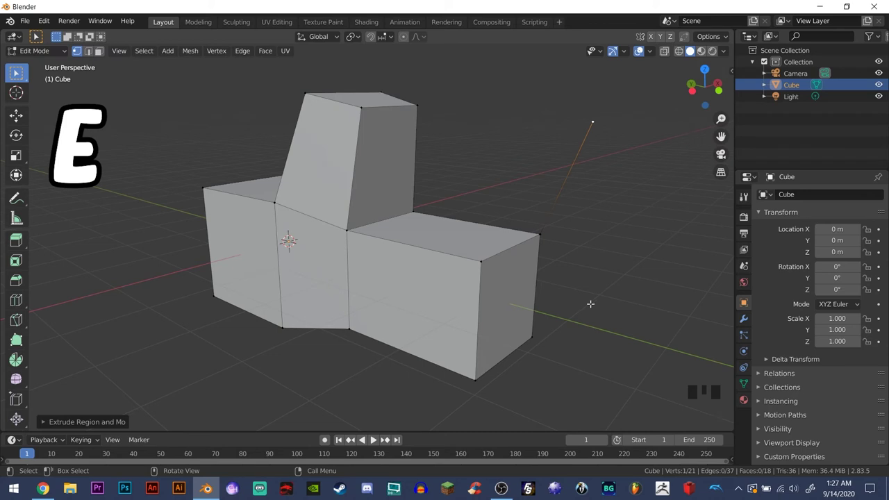
In edge mode, extrude a middle edge into a thin flat flap
key(2)
click(449, 257)
middle_drag(449, 256, 465, 262)
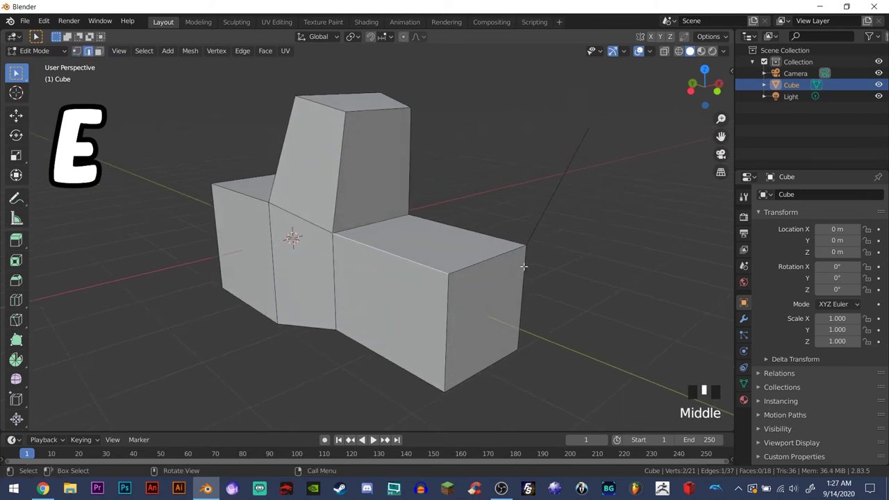
key(e)
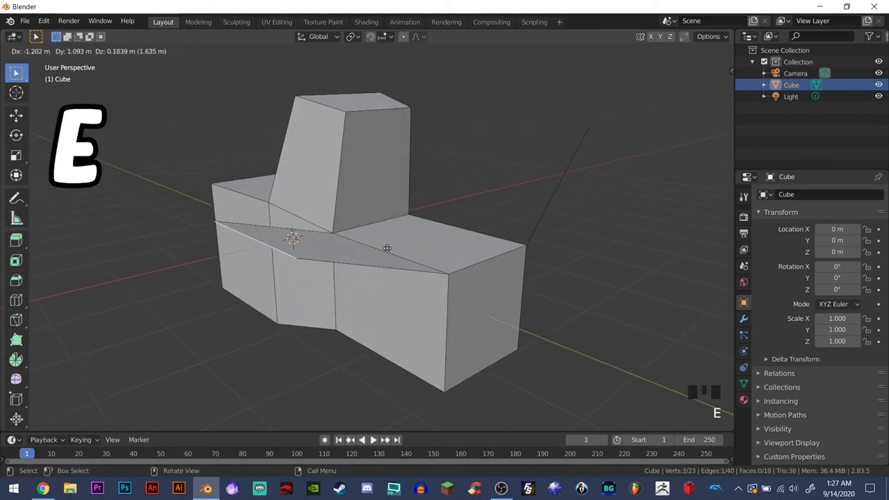
click(365, 256)
shift+middle_drag(545, 360, 536, 324)
click(457, 308)
Select the arm's right end face in face mode and extrude it outward
key(2)
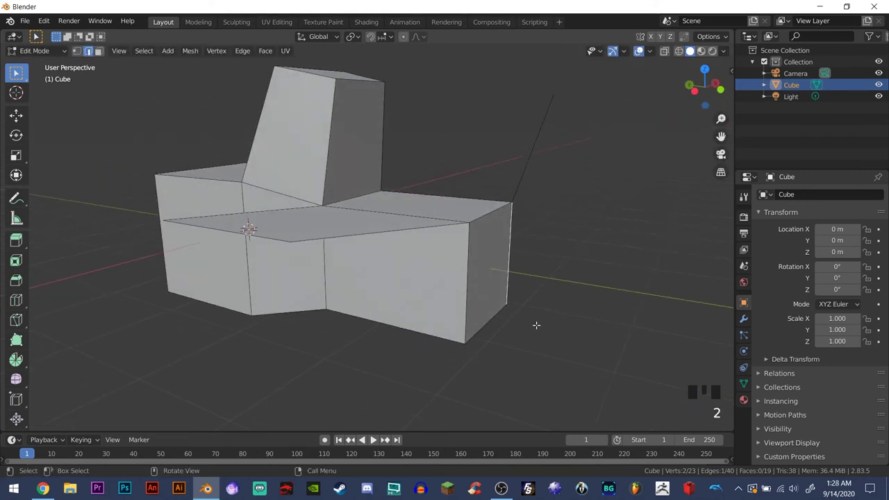
key(3)
click(493, 262)
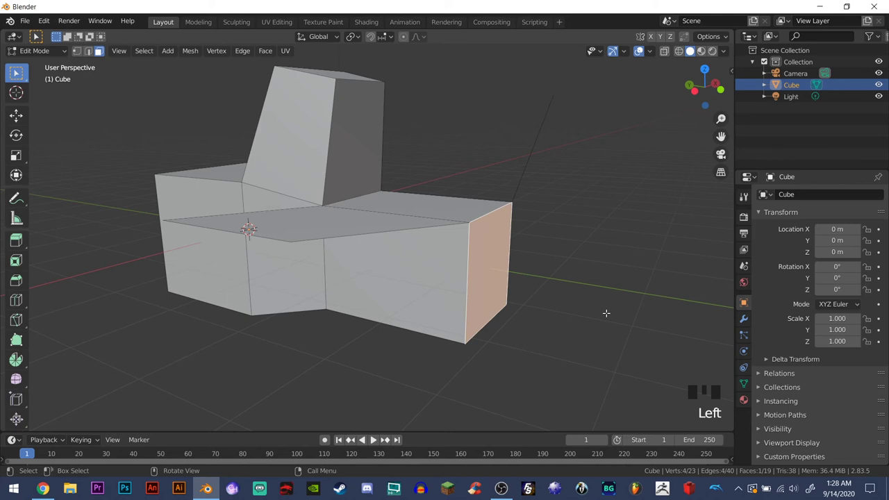
key(e)
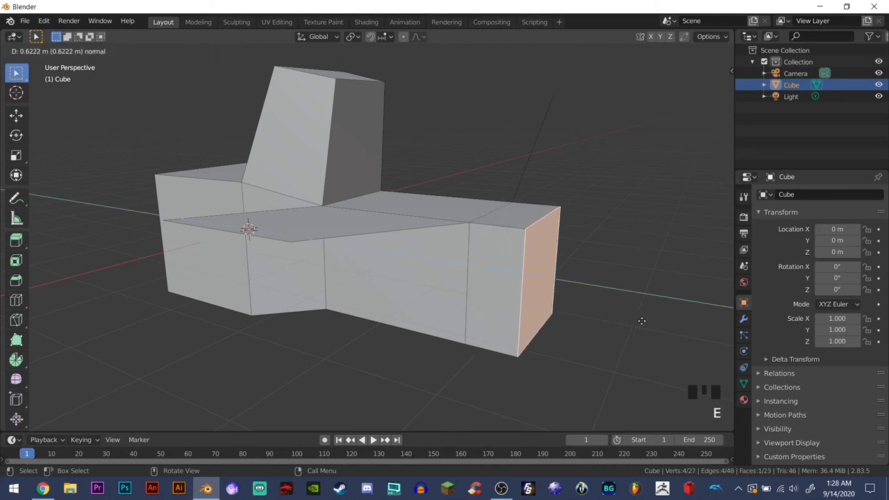
click(682, 331)
middle_drag(683, 331, 666, 333)
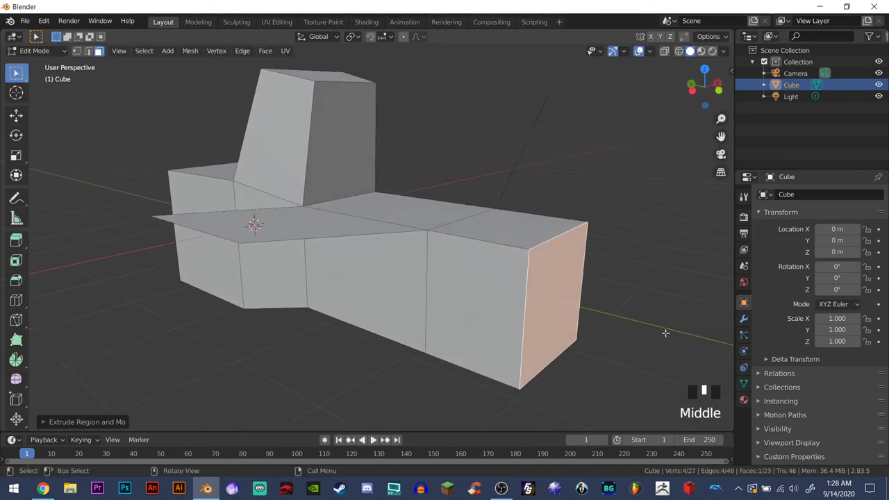
Inset the extruded end face with some depth so the end tapers
key(i)
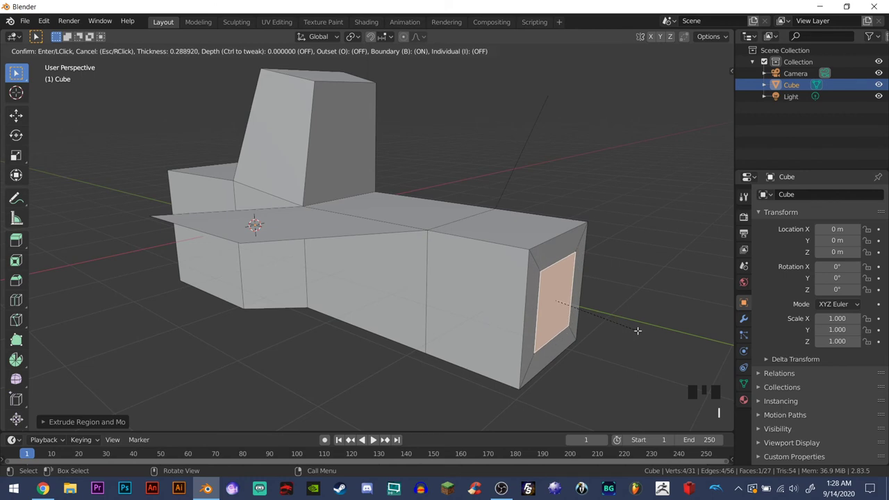
key(ctrl)
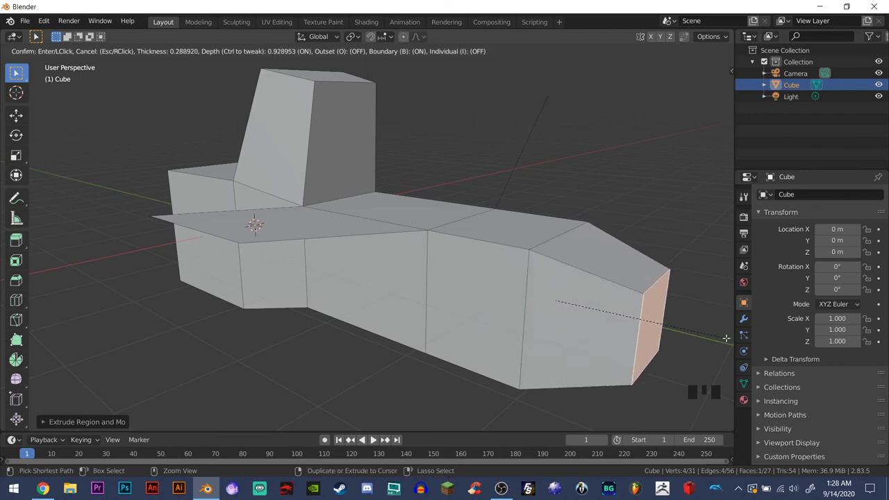
click(725, 338)
shift+middle_drag(725, 338, 620, 326)
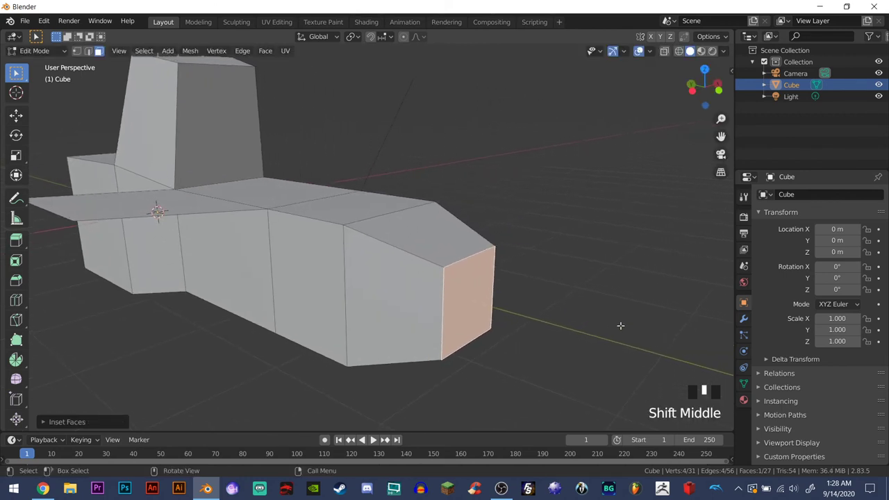
Scale the end face up about 1.98 times and tilt it roughly 42° around Y
key(s)
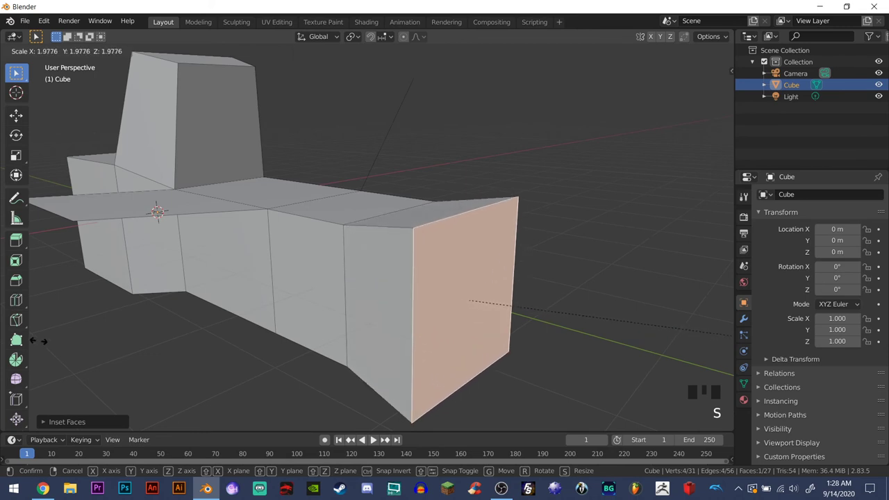
click(102, 347)
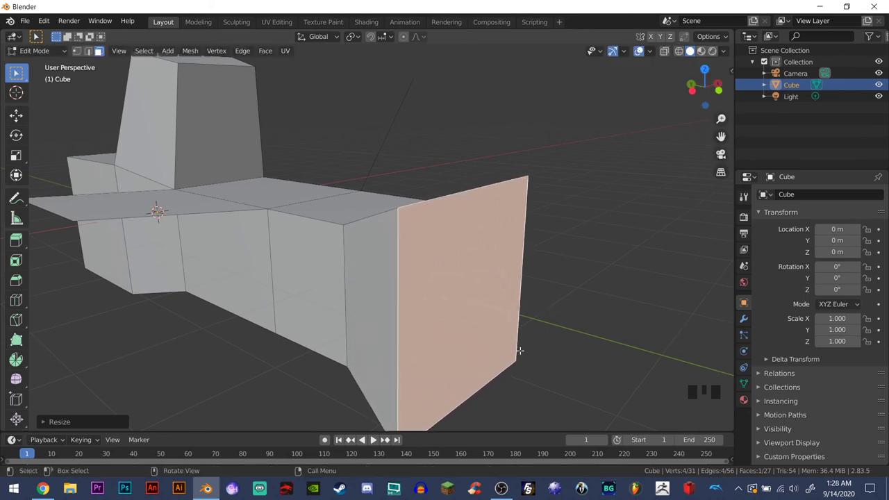
key(r)
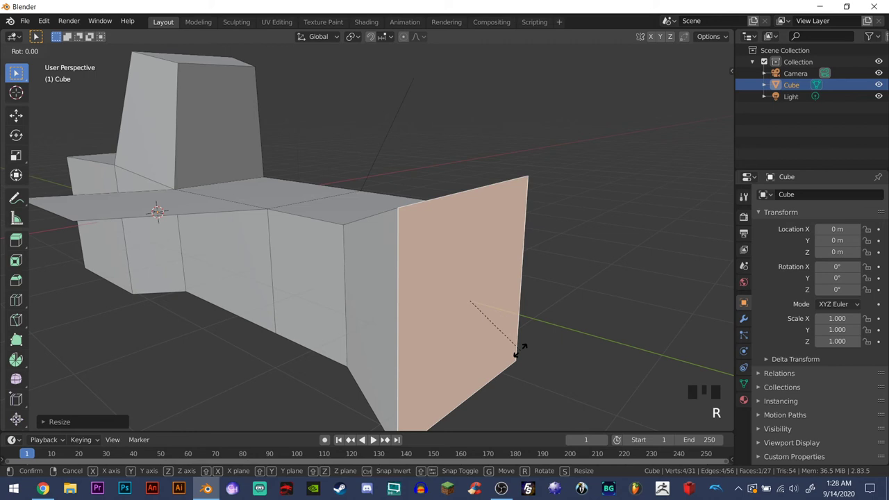
key(y)
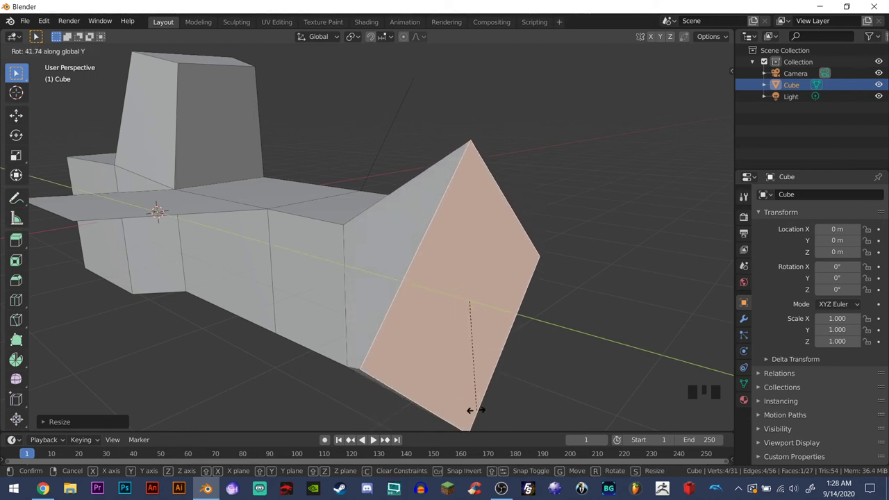
click(468, 415)
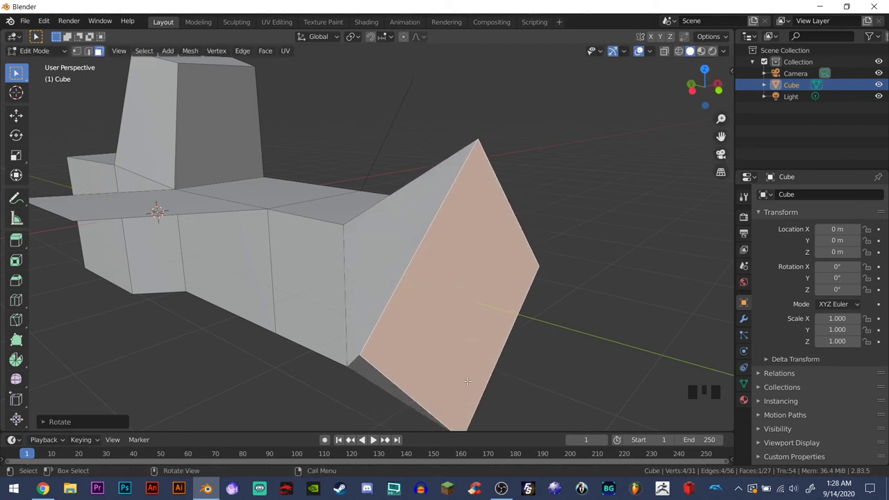
key(a)
scroll(467, 380, down, 4)
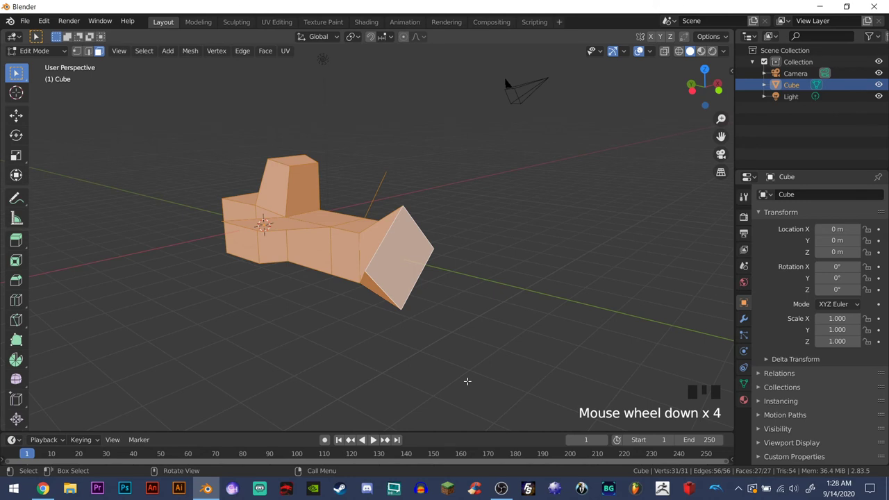
Deselect the mesh and switch from Edit Mode back to Object Mode
key(a)
key(a)
key(a)
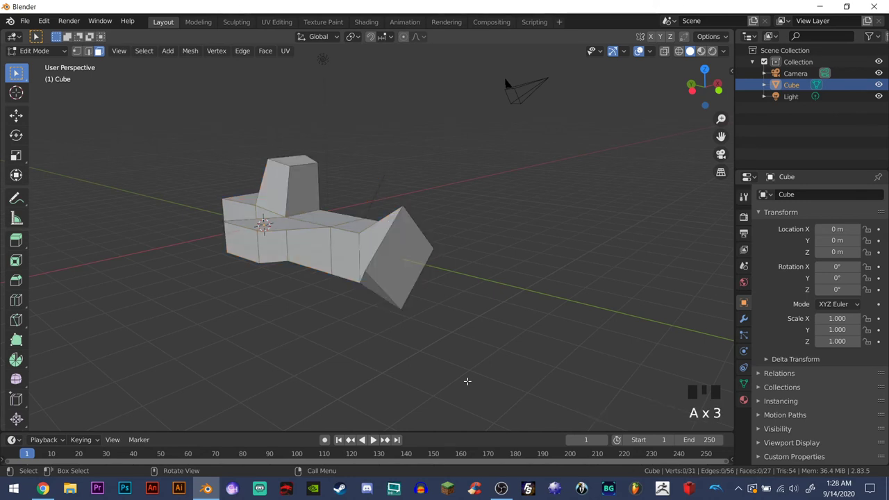
key(Tab)
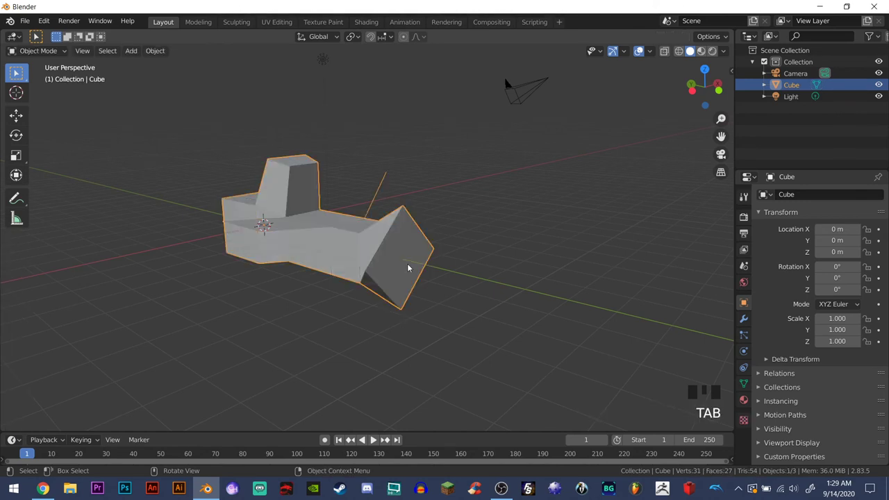
middle_drag(409, 267, 418, 301)
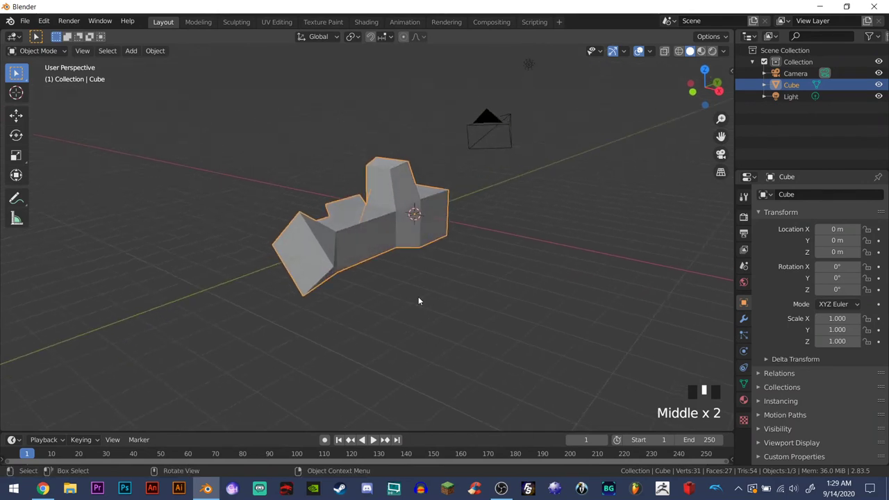
key(F12)
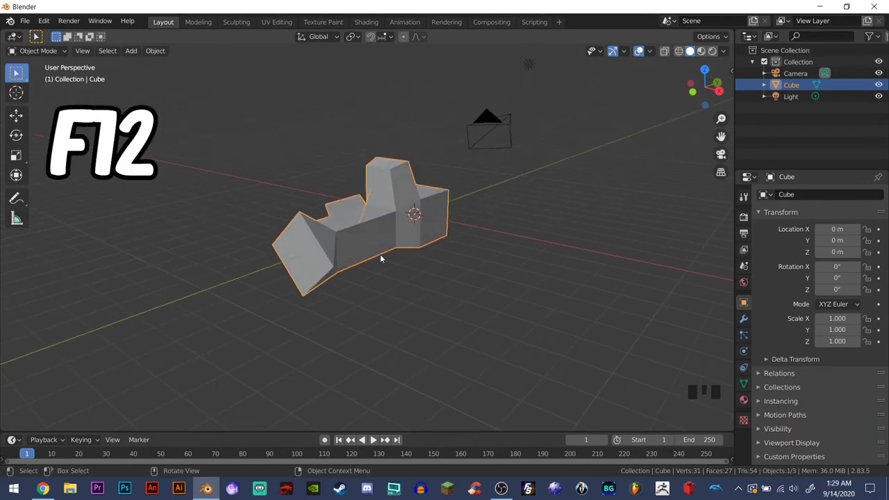
Box-select the scene camera instead of the cube
middle_drag(381, 254, 548, 98)
drag(491, 75, 619, 153)
click(535, 115)
Switch to camera view and move the cube inside the camera frame
middle_drag(528, 161, 446, 159)
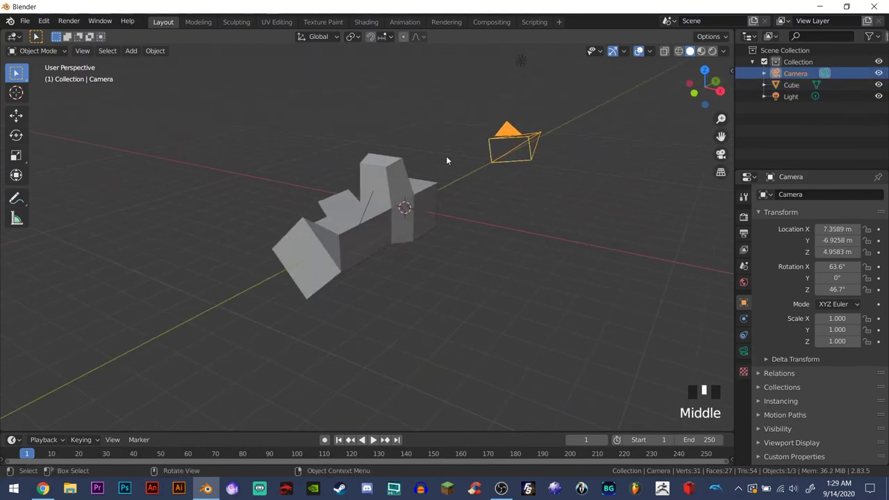
key(KP_0)
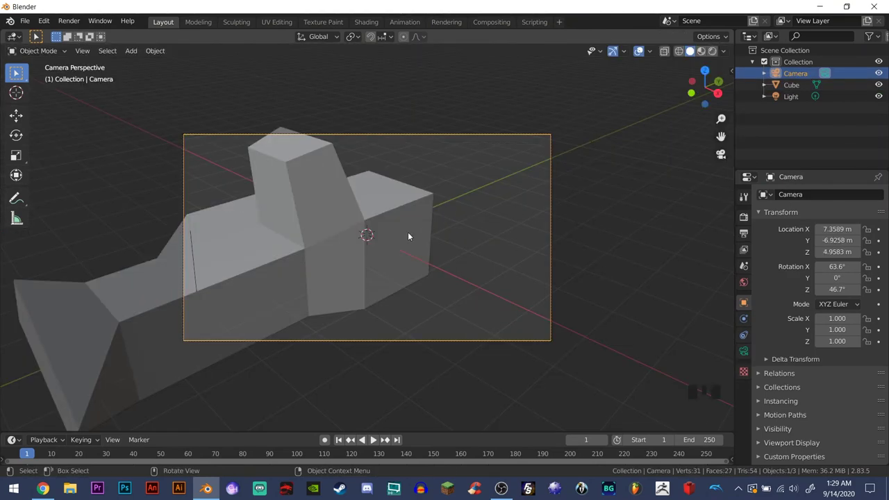
click(408, 235)
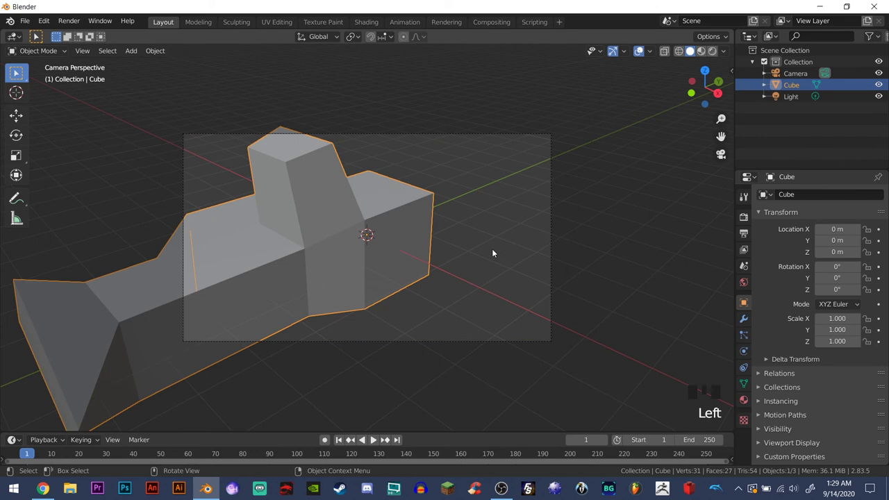
key(g)
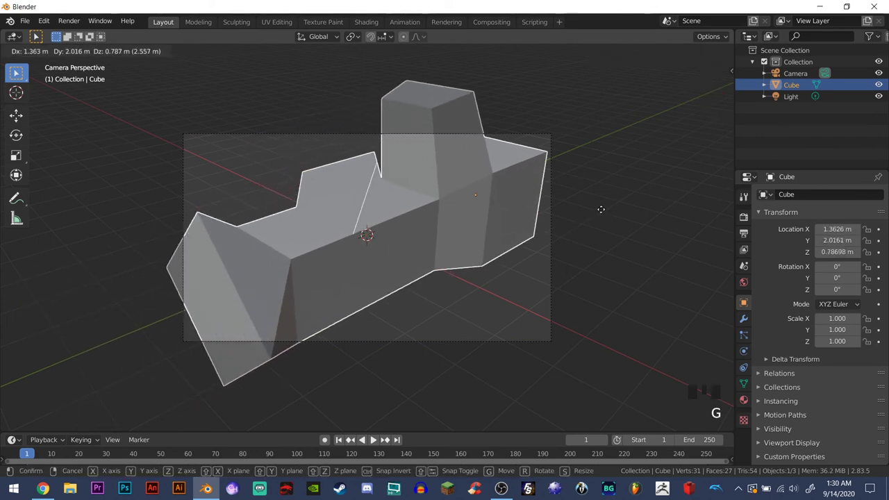
click(600, 209)
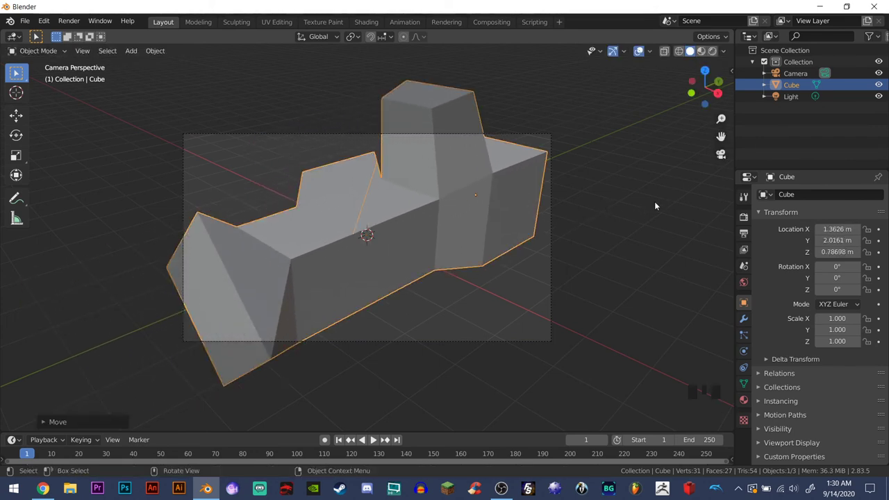
Shrink the cube to 0.603 scale and recenter it at about 0.95, 1.36, 0.49 m
key(s)
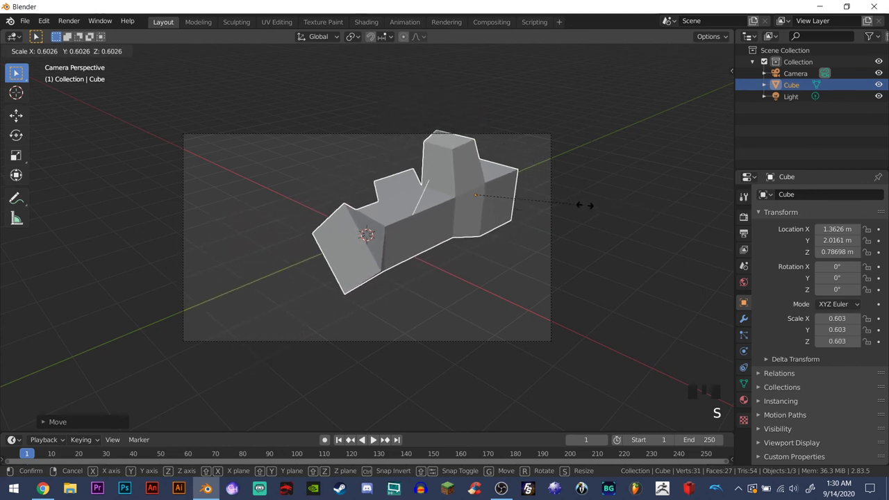
click(585, 204)
key(g)
click(552, 219)
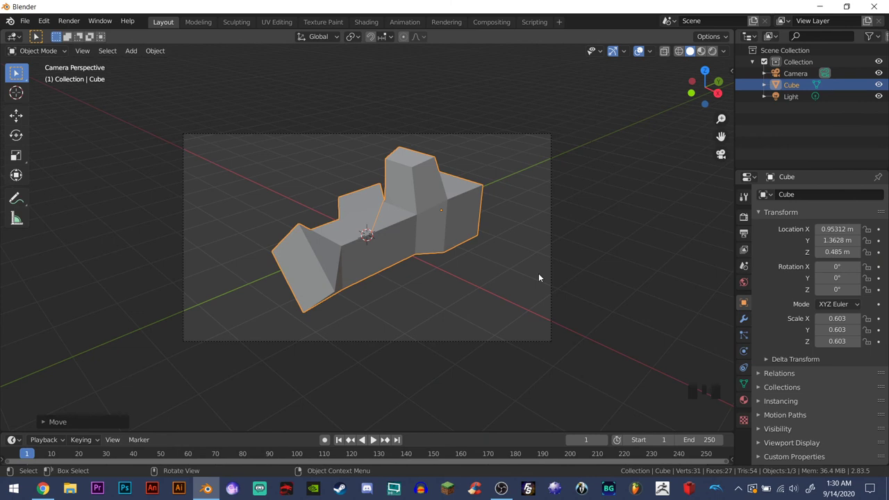
click(505, 342)
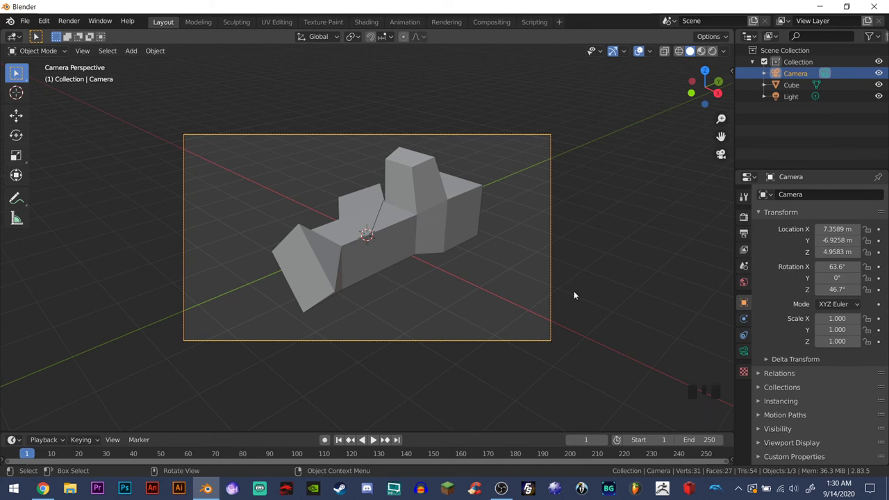
key(g)
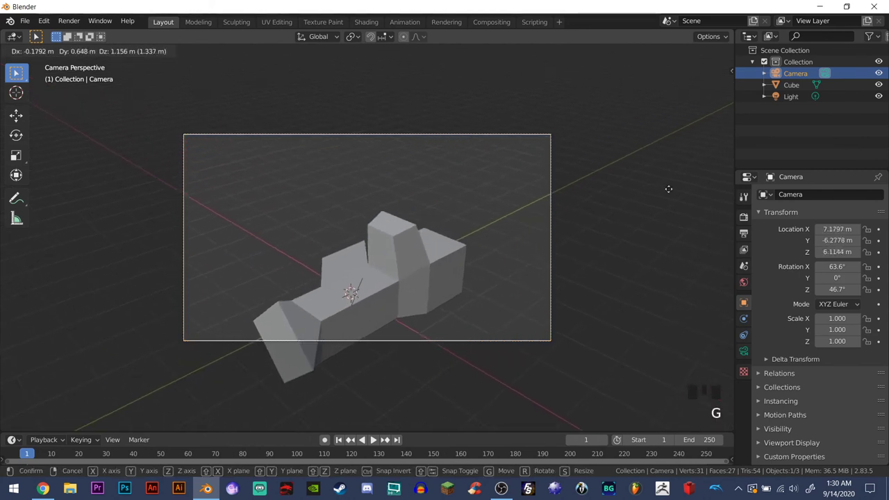
click(662, 270)
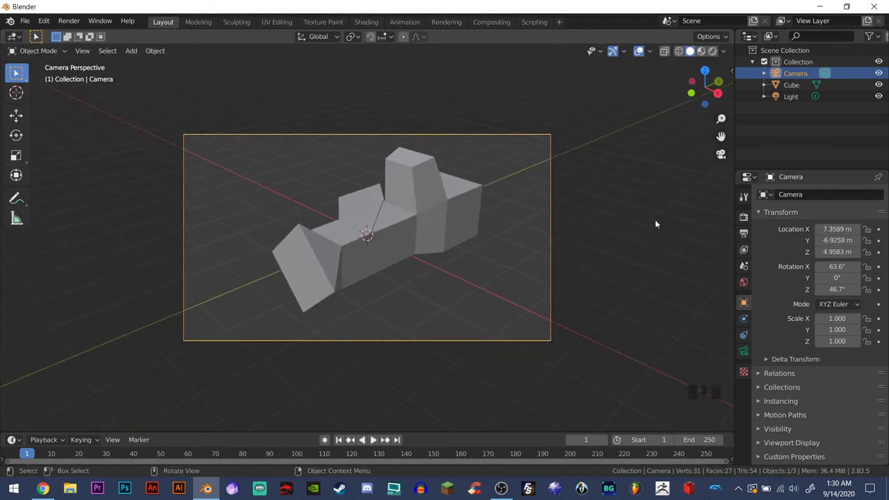
key(r)
key(Escape)
click(451, 245)
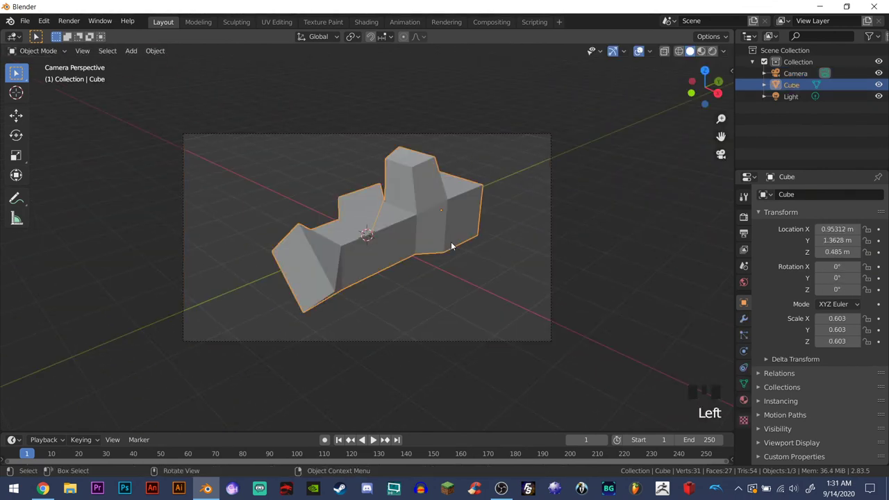
Set the Render Engine to Cycles in Render Properties and render the camera view with F12
click(743, 216)
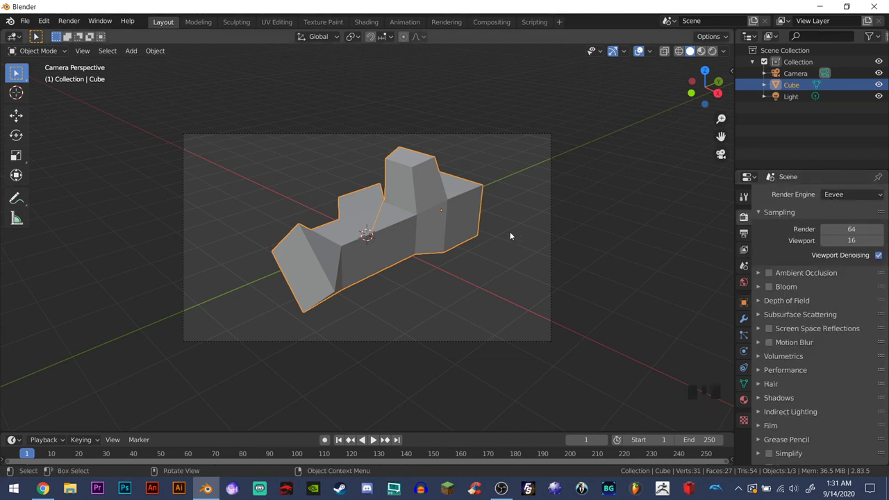
click(848, 197)
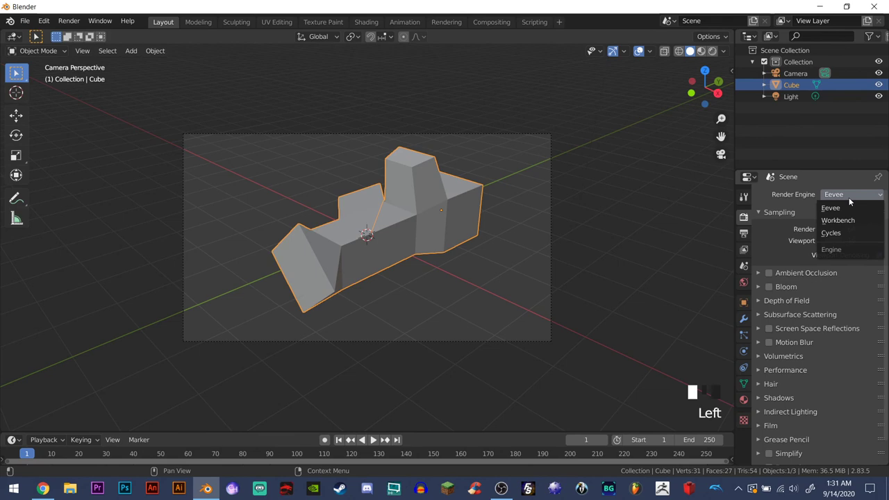
click(848, 235)
key(F12)
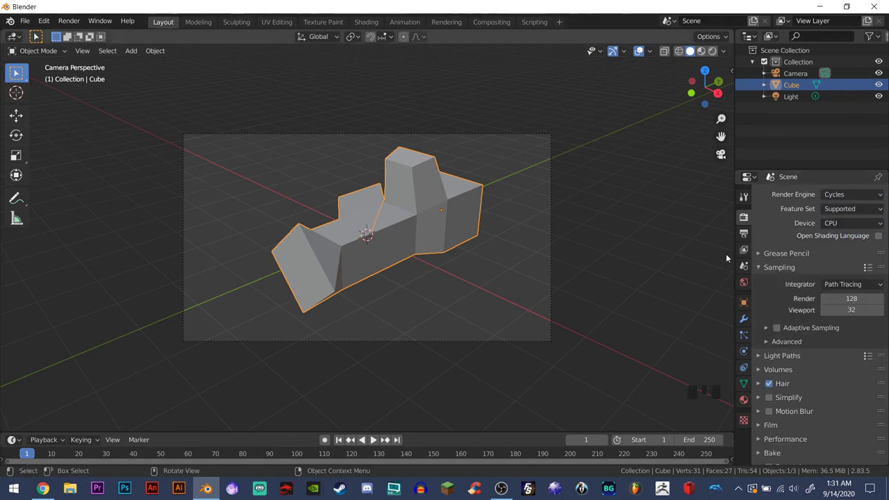